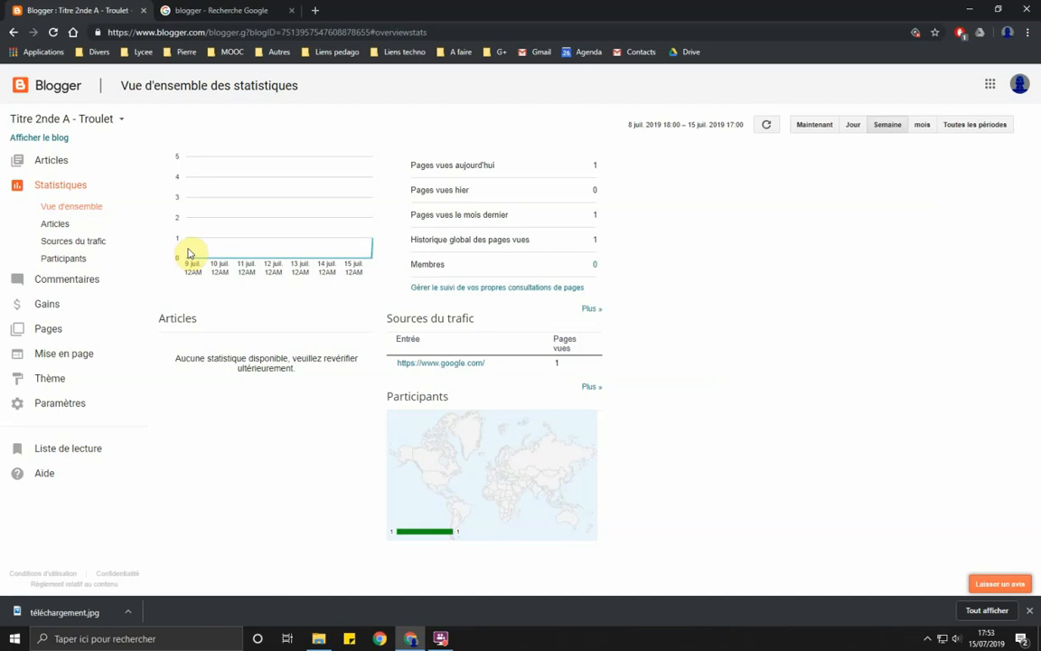
Step: Review the blog's article, traffic source and audience statistics, and check its published comments
mouse_move(194, 260)
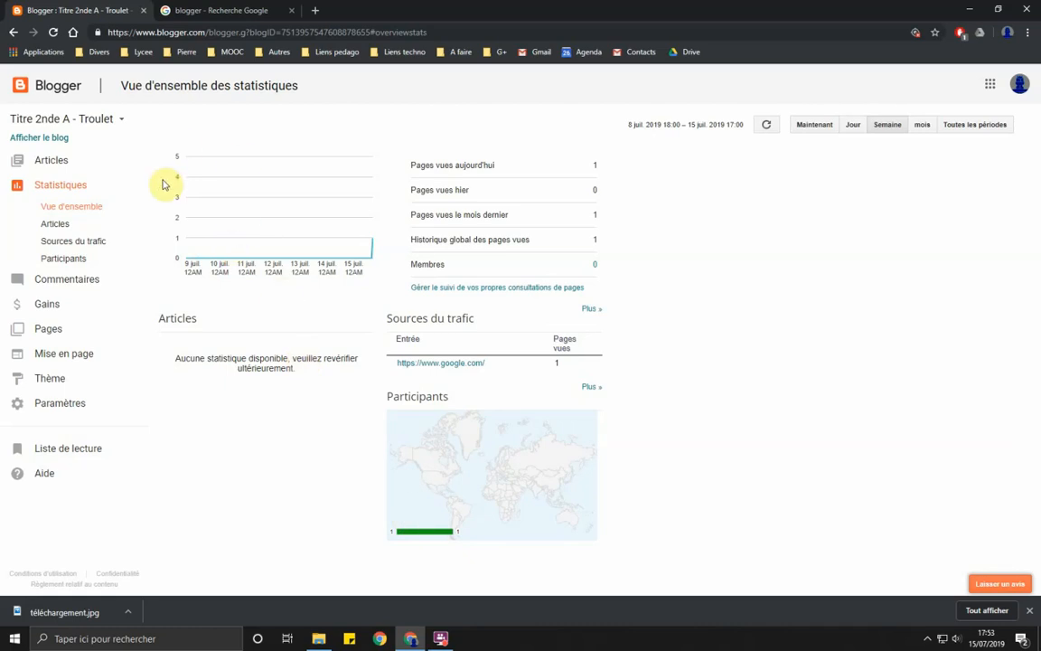
left_click(55, 225)
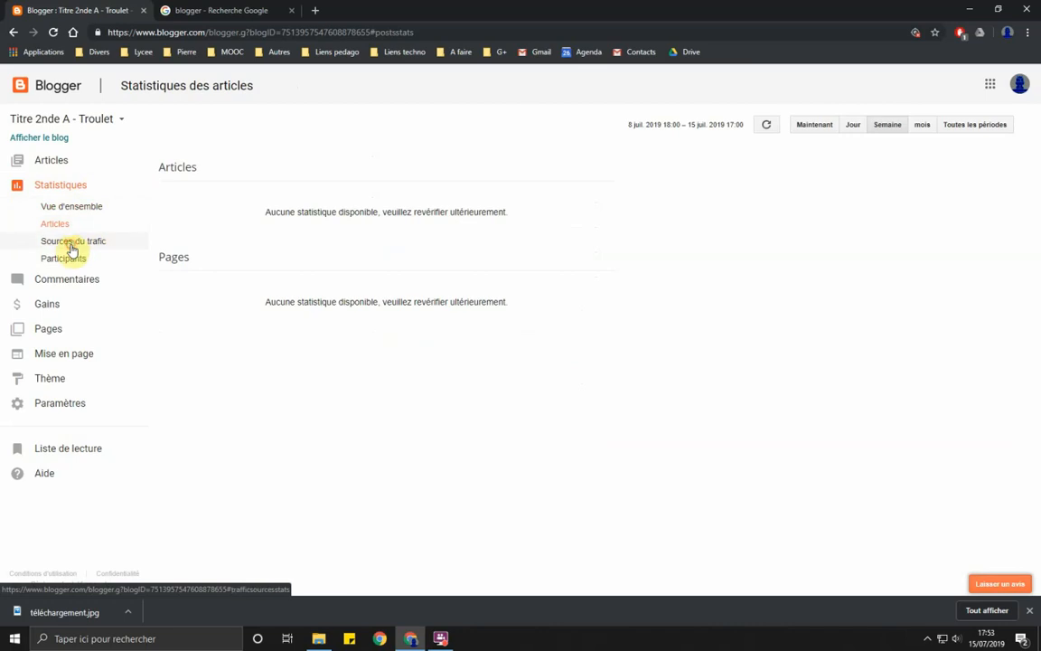
left_click(72, 244)
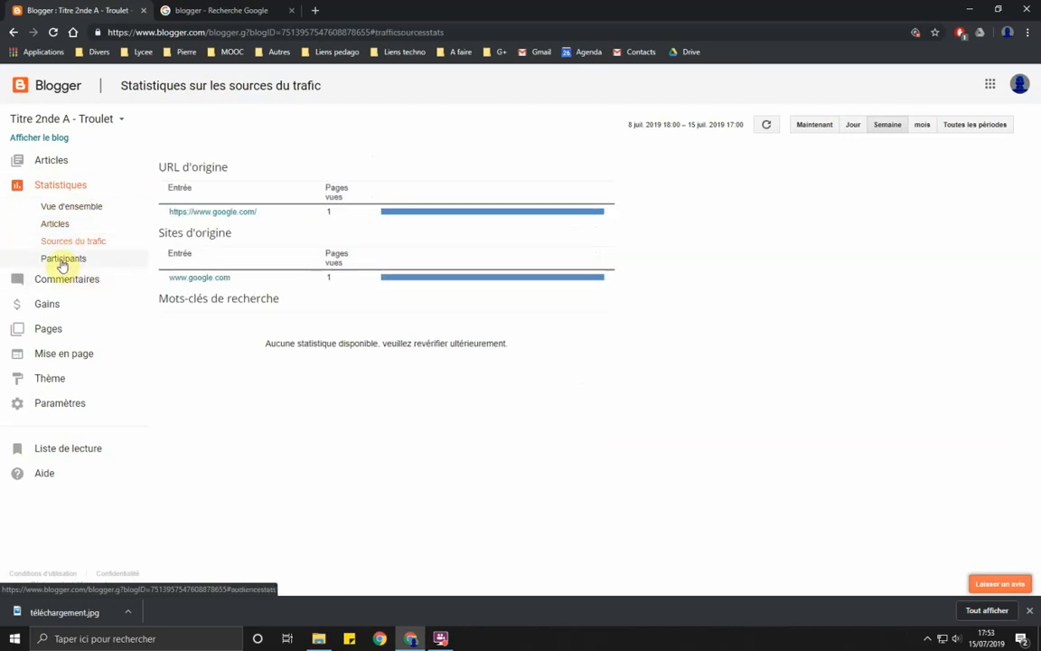
left_click(62, 261)
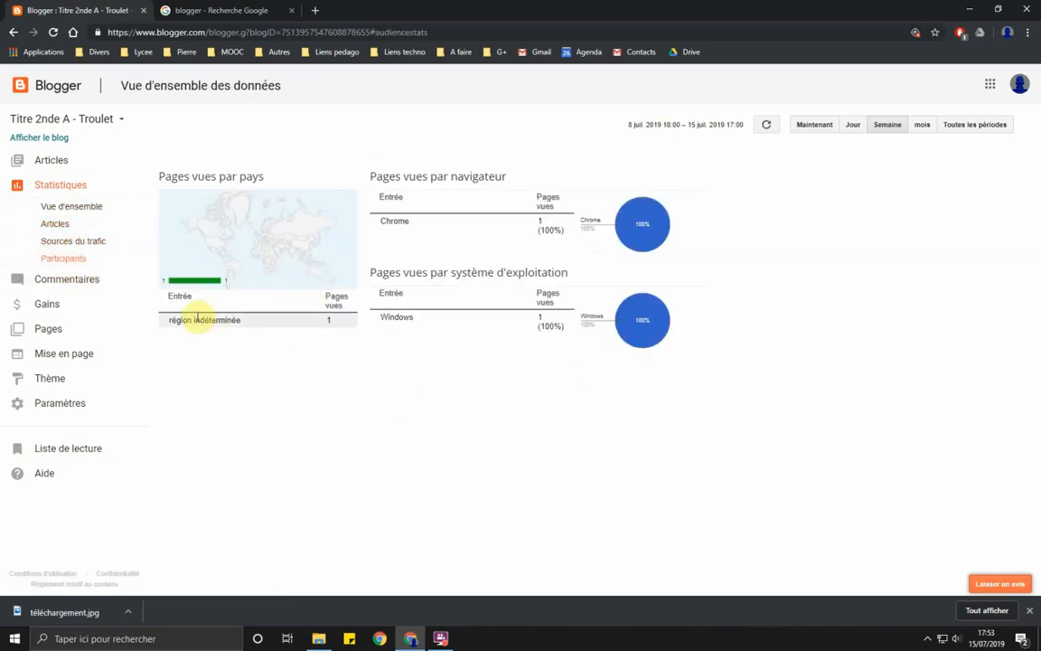
left_click(54, 281)
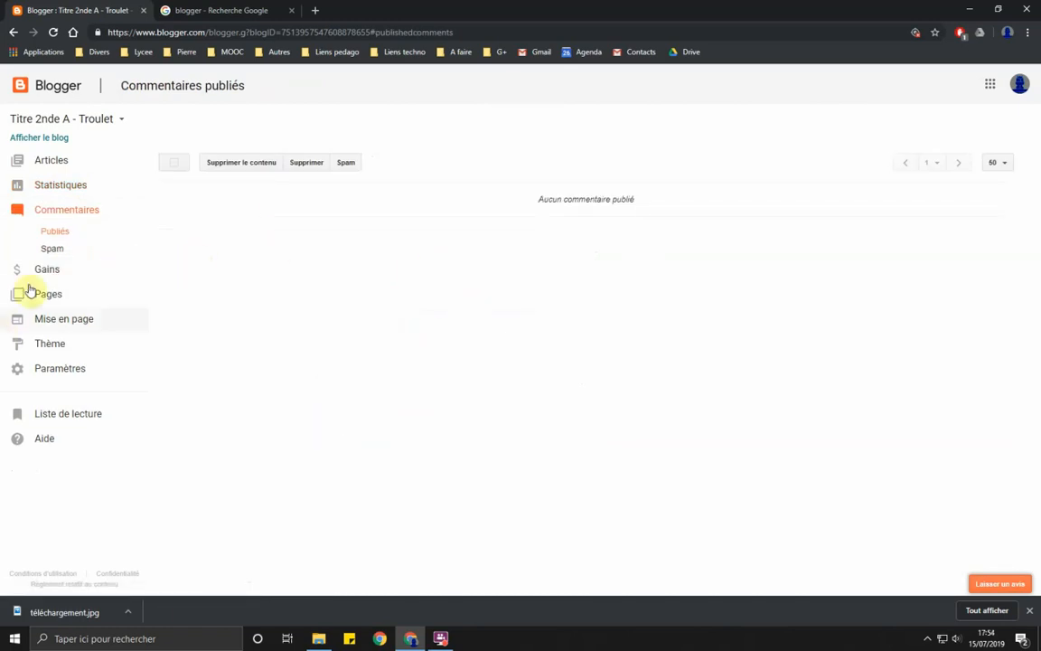
Step: Search Google for the teacher's surname followed by "veille tim" and show all result types instead of images
left_click(220, 13)
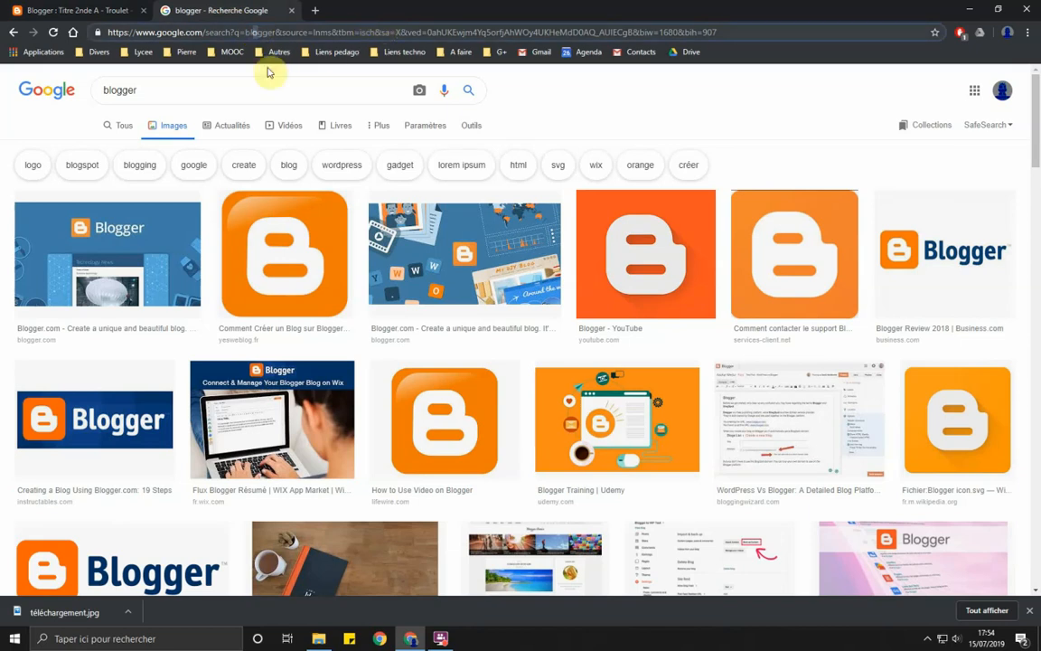
left_click_drag(163, 90, 46, 90)
type("tro")
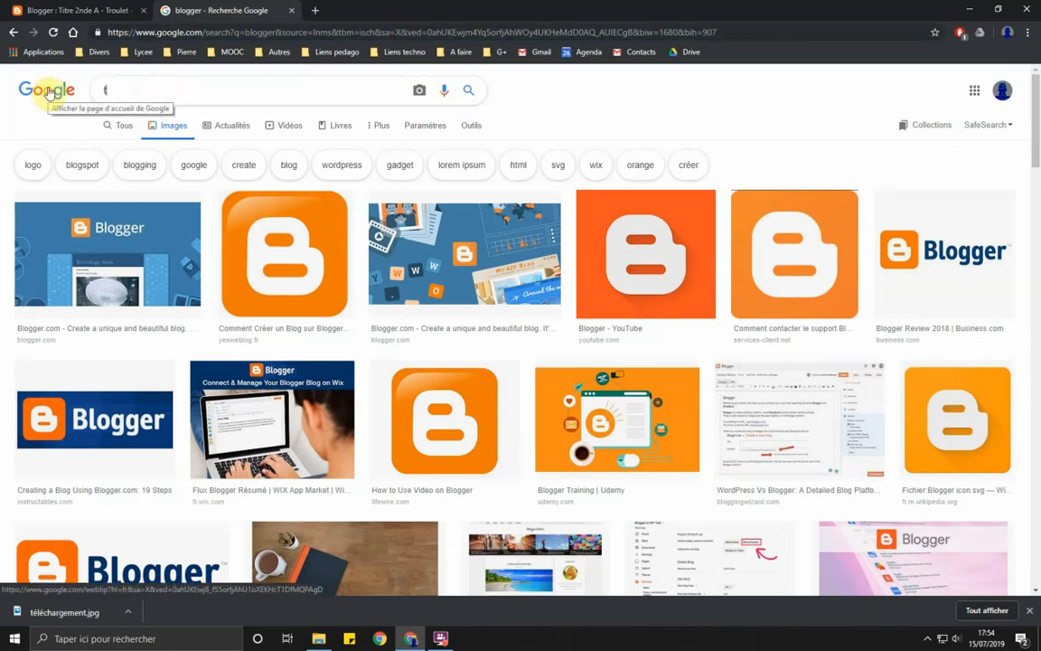
key("BackSpace")
key("BackSpace")
key("BackSpace")
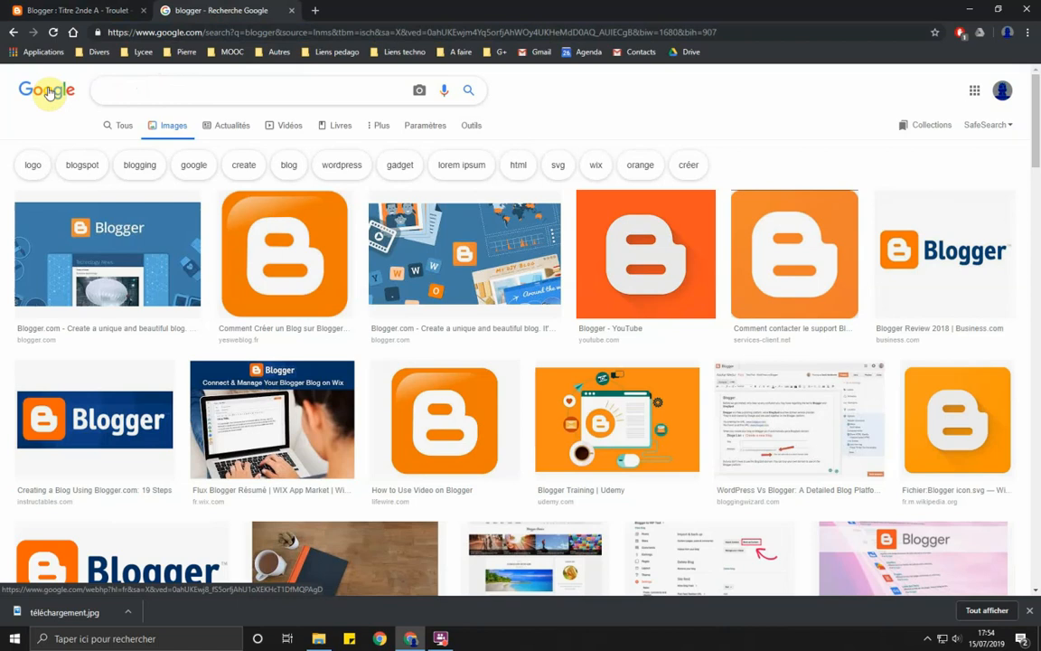
type("troulet veille tim")
key("Return")
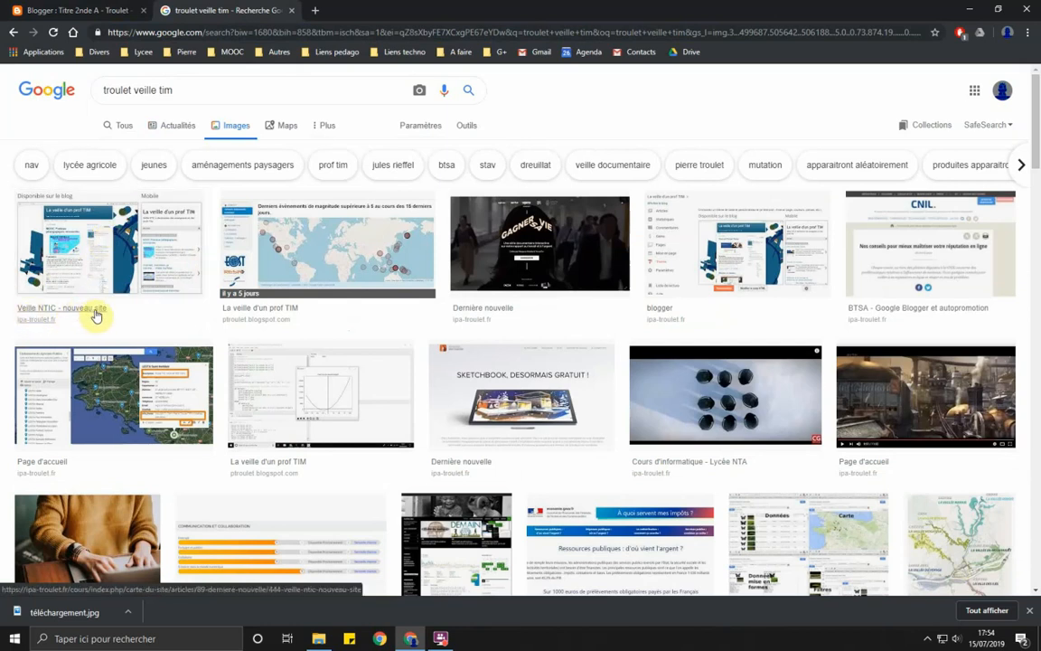
left_click(117, 129)
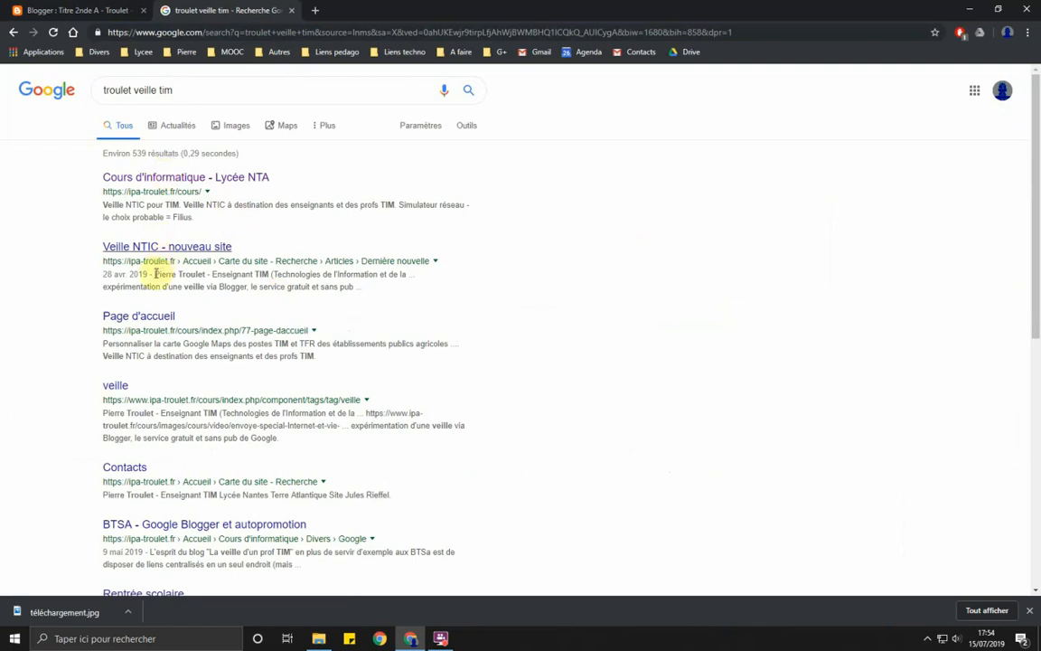
Step: Prefix the surname in the search query with "p" and open the result "La veille d'un prof TIM"
scroll(271, 434, "down", 2)
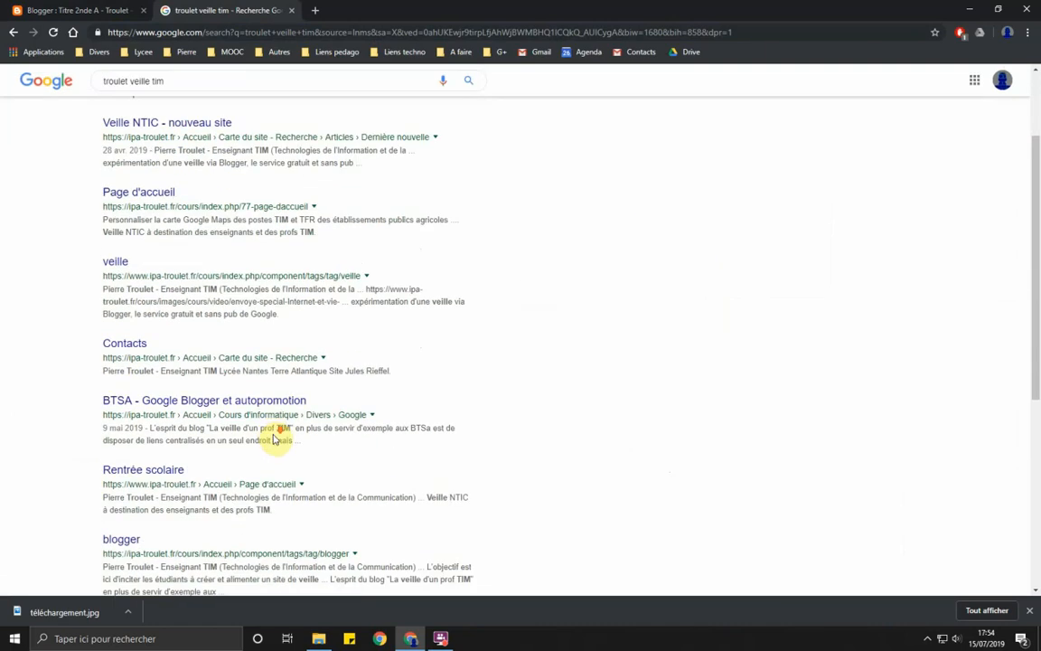
scroll(276, 440, "down", 2)
scroll(275, 438, "down", 3)
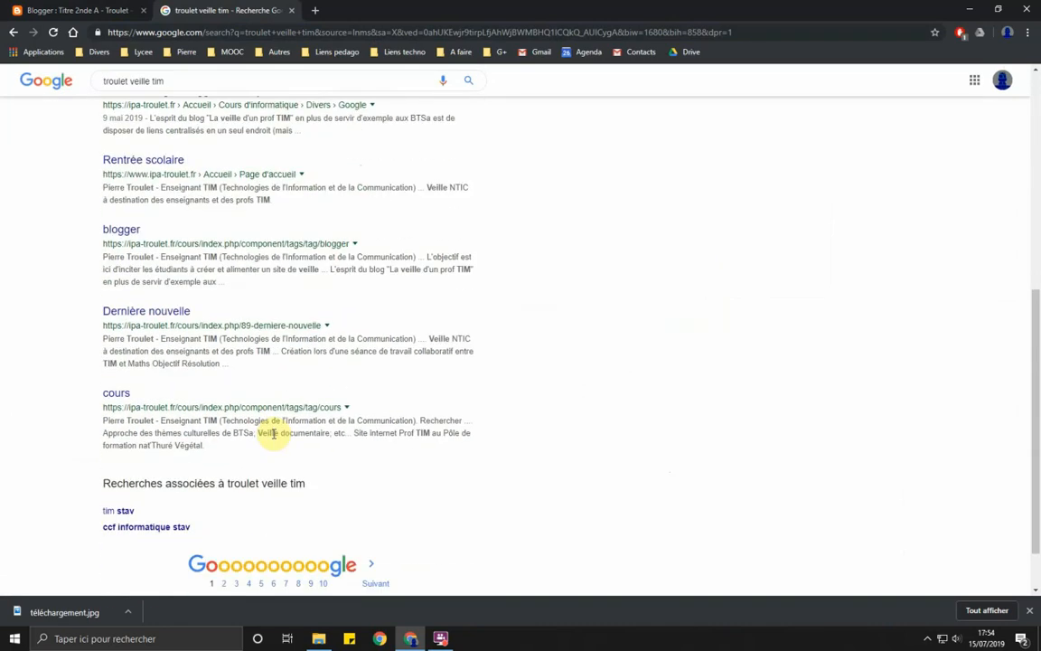
scroll(277, 434, "up", 6)
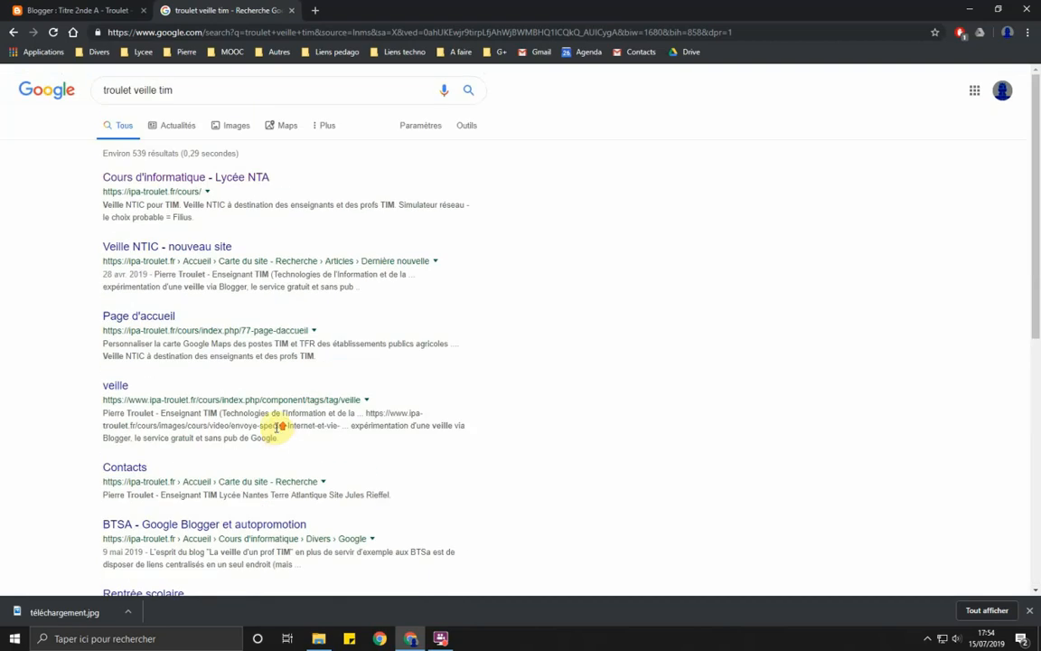
left_click(103, 91)
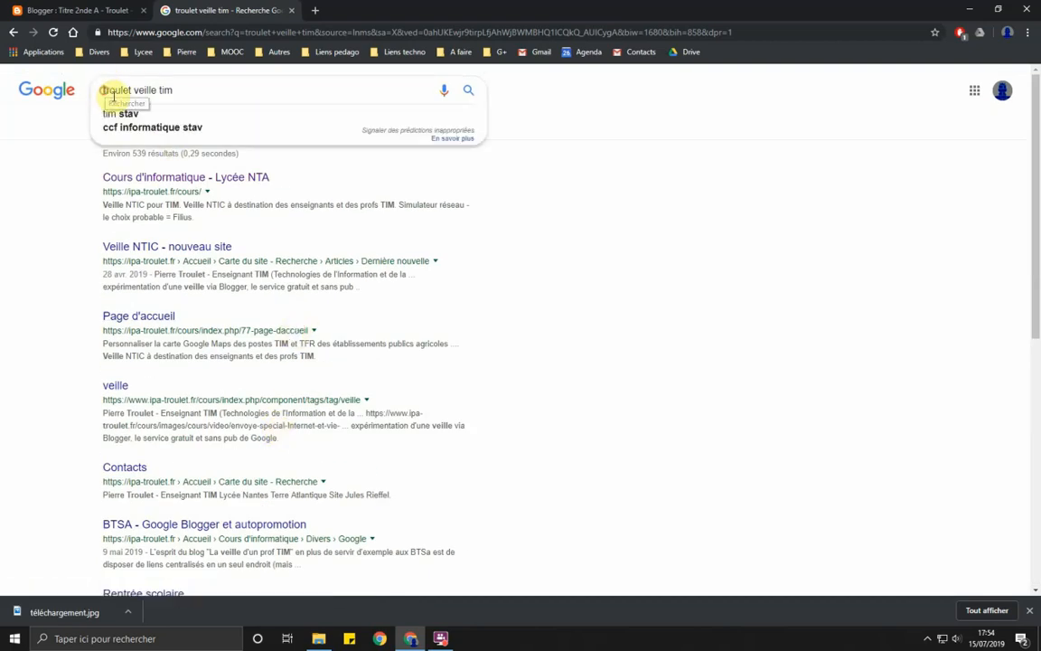
type("p")
key("Return")
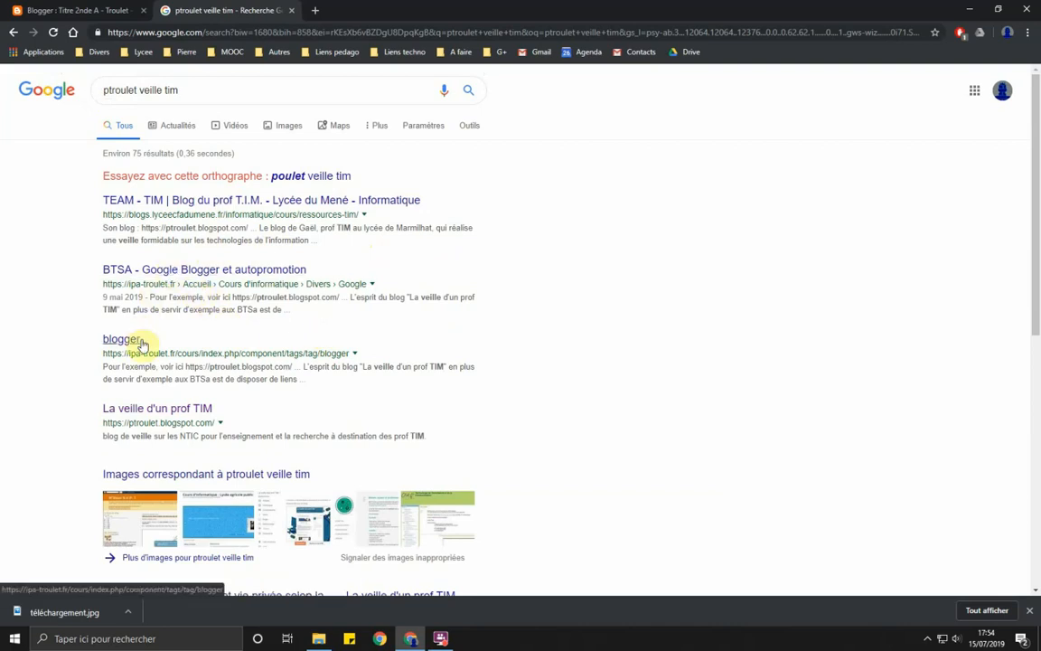
left_click(160, 414)
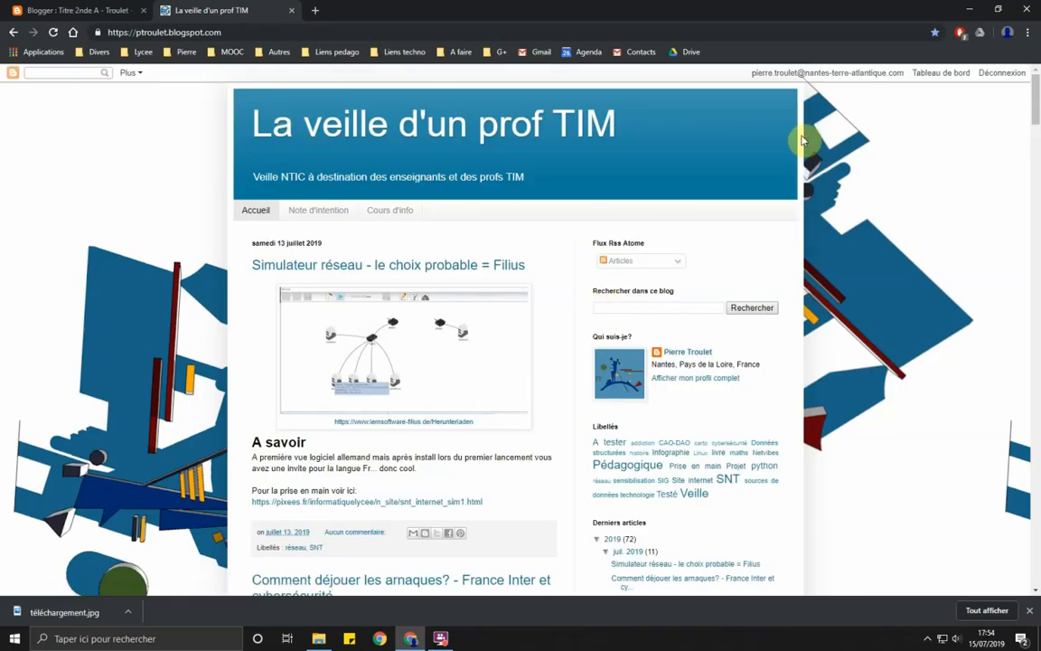
Step: Switch to the teacher's personal Chrome profile and open the Blogger dashboard of "La veille d'un prof TIM"
left_click(381, 639)
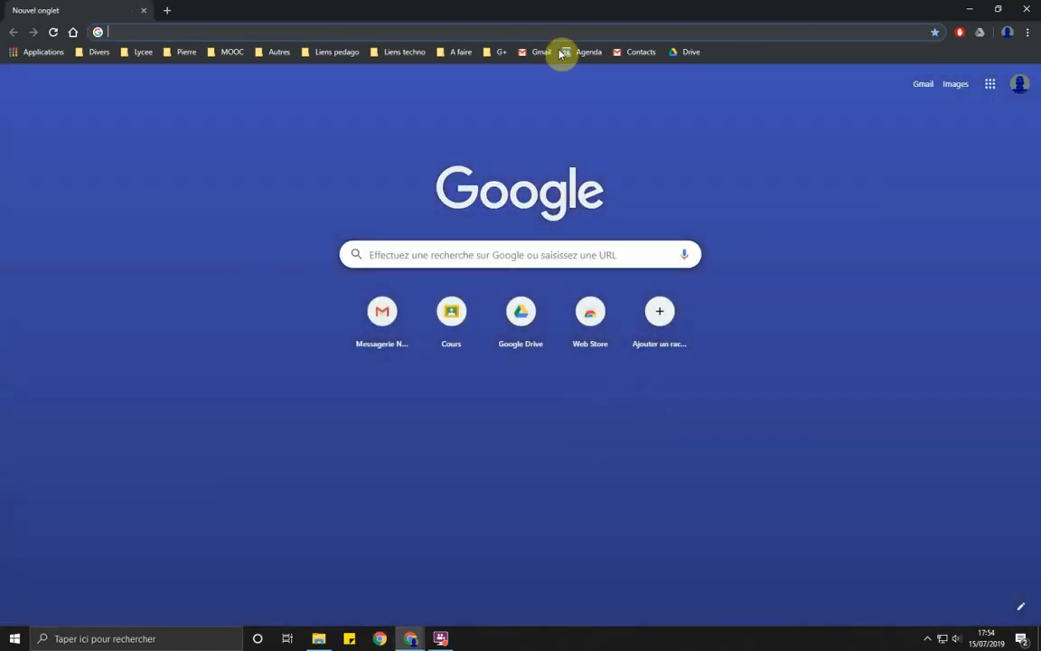
left_click(1008, 32)
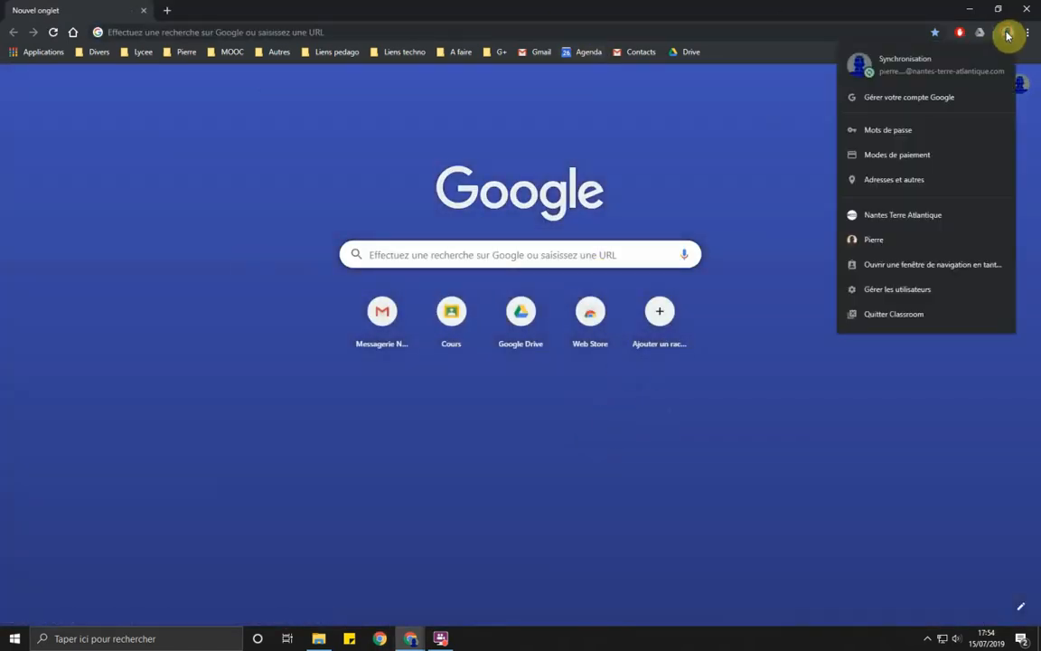
left_click(874, 242)
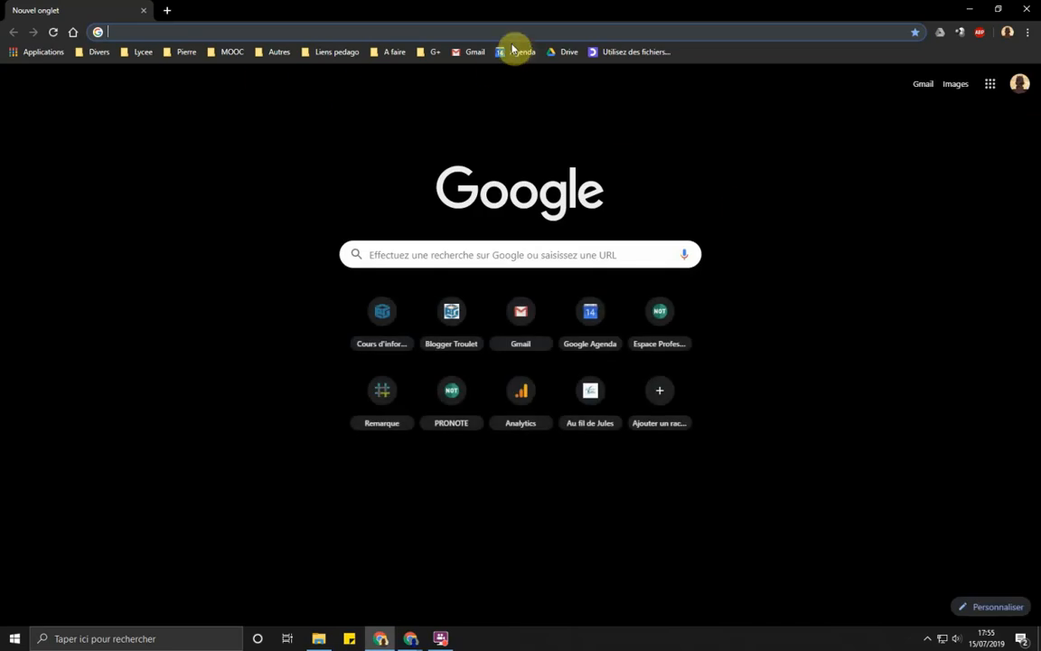
left_click(427, 51)
left_click(455, 323)
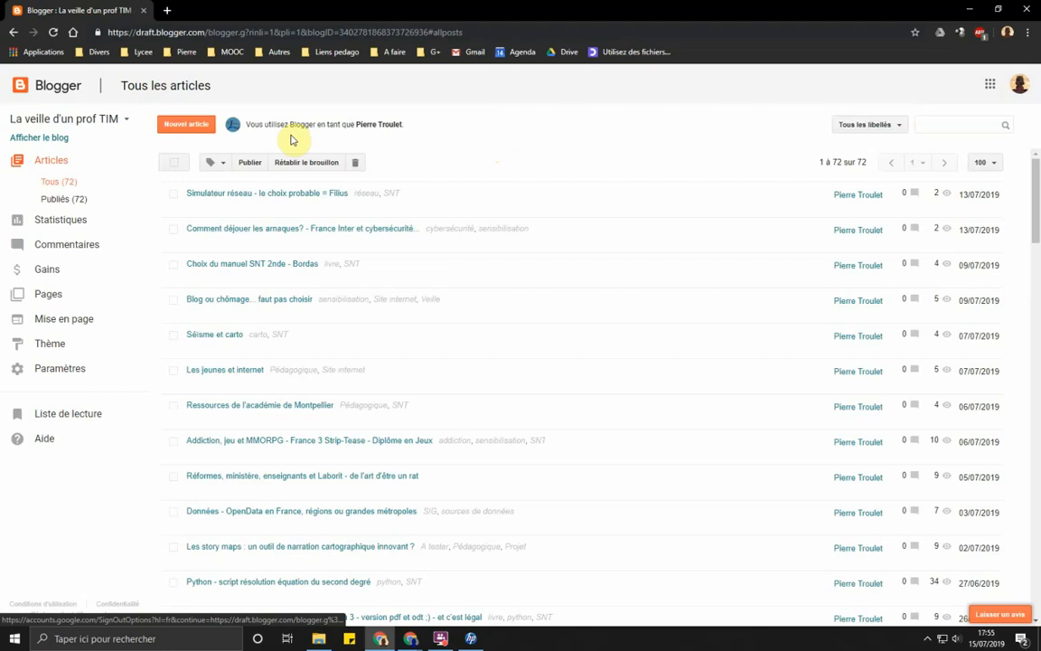
Step: Browse the article list and examine the blog's overview statistics for all periods and for the month
scroll(393, 243, "down", 6)
scroll(394, 249, "down", 7)
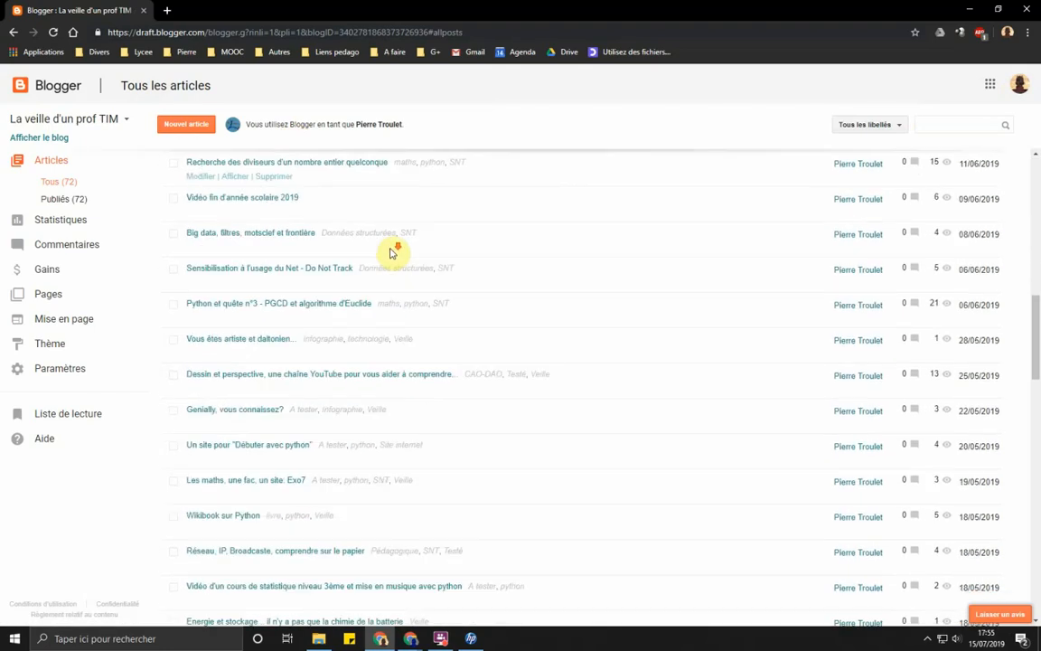
scroll(379, 221, "up", 3)
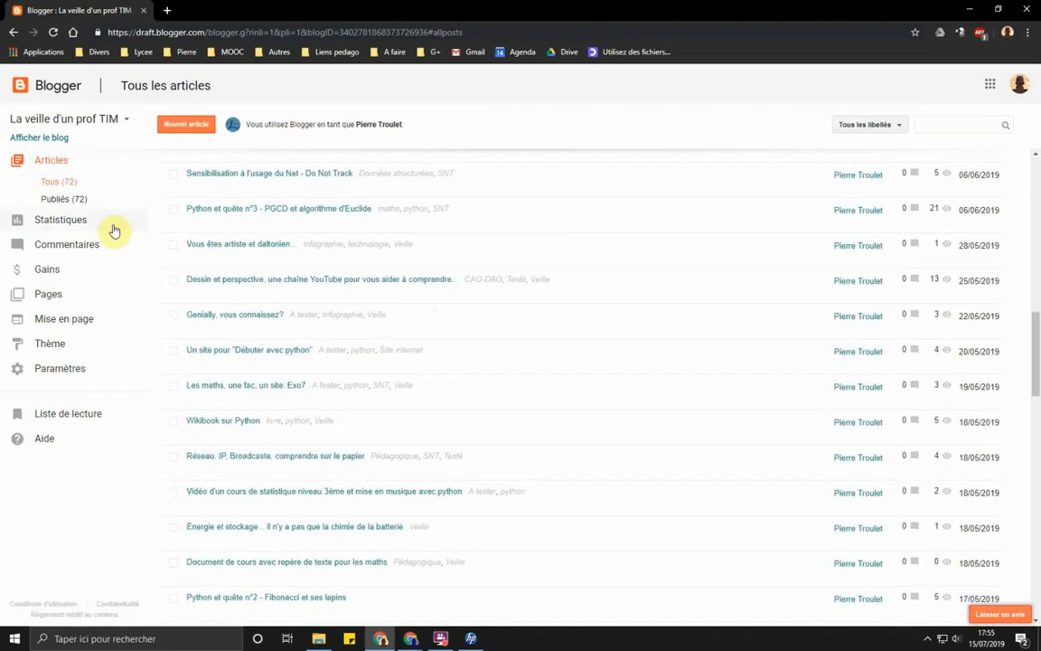
left_click(58, 220)
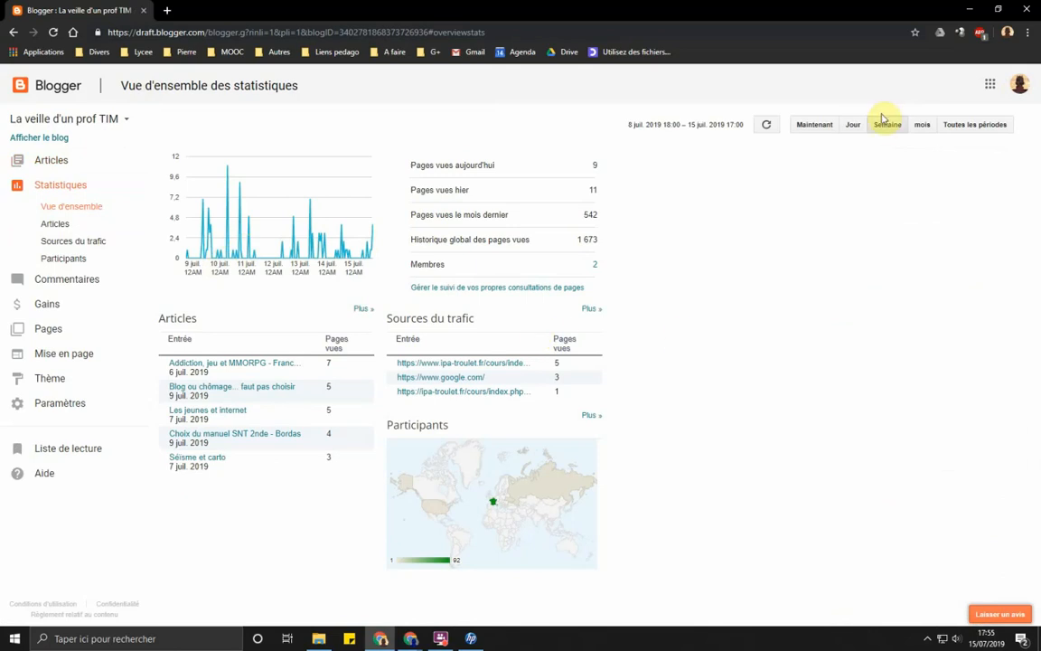
left_click(922, 127)
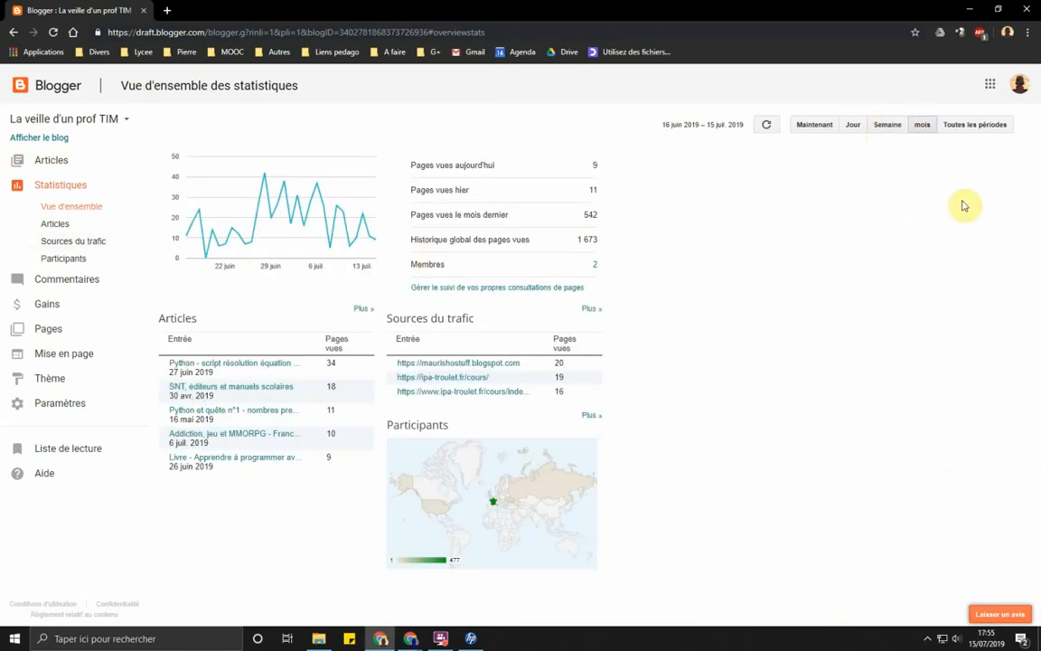
left_click(977, 128)
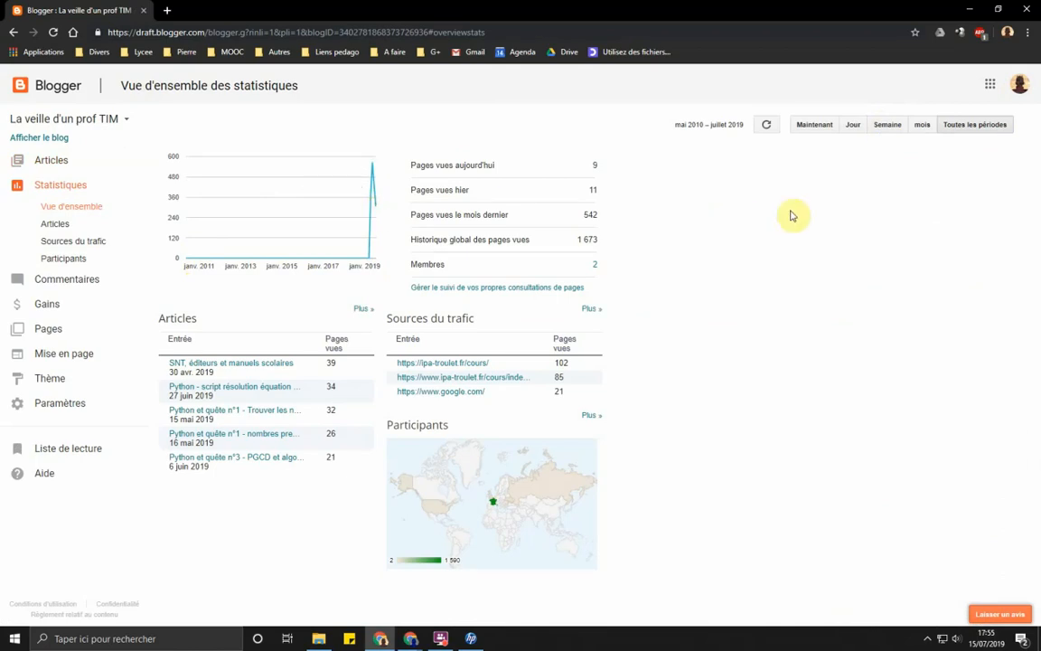
left_click(922, 124)
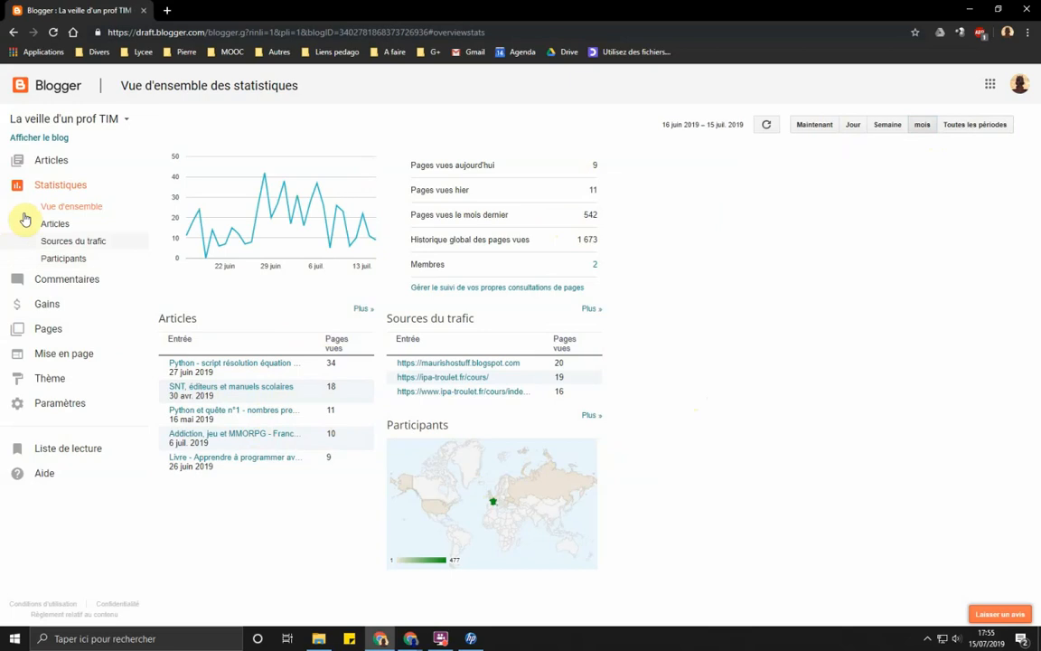
mouse_move(504, 443)
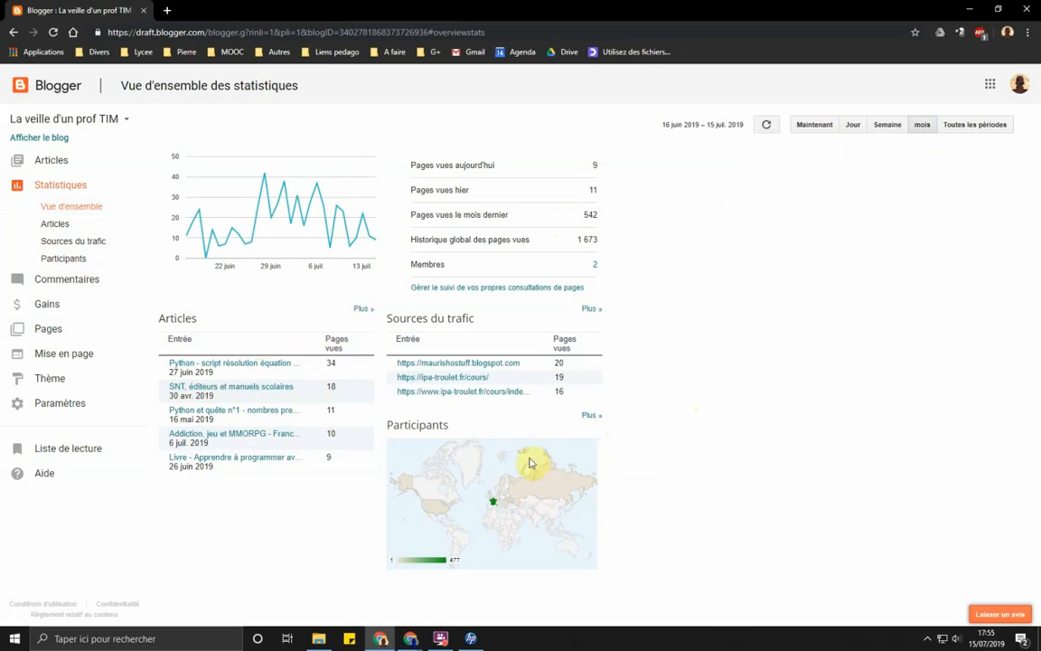
Step: Check the published comment on the Pydroid 3 article by viewing it on the blog, and close that page
left_click(22, 281)
mouse_move(232, 211)
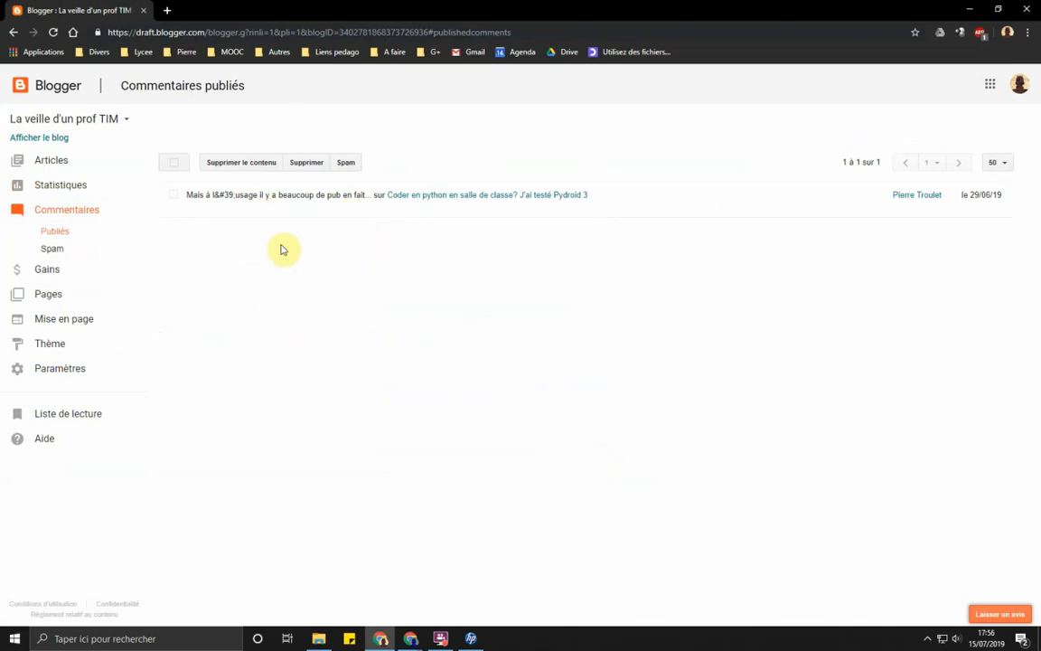
mouse_move(410, 208)
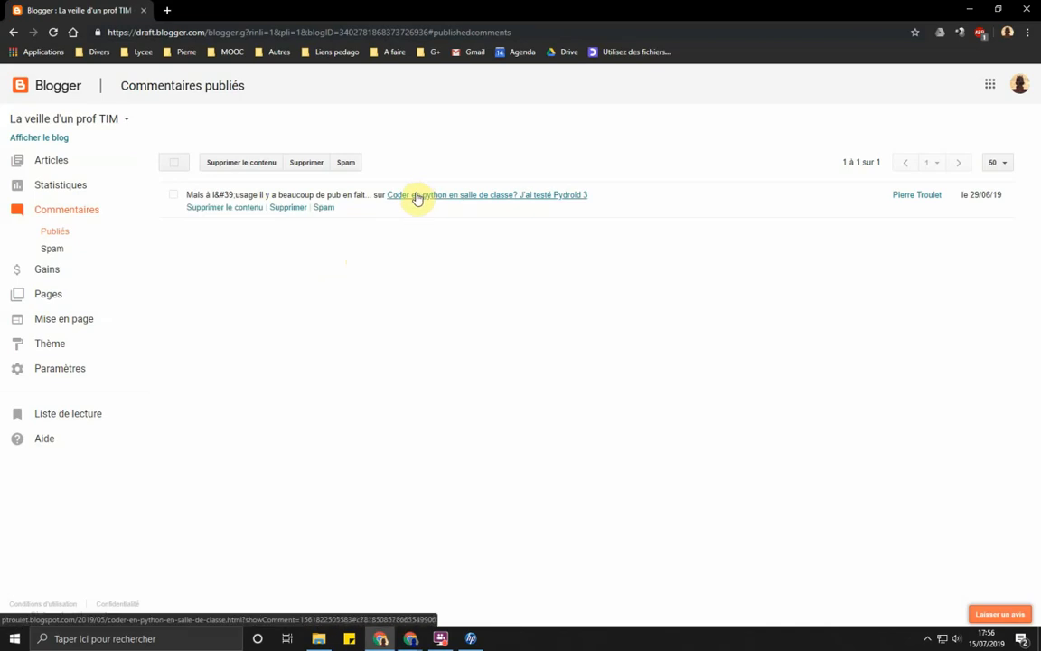
left_click(488, 197)
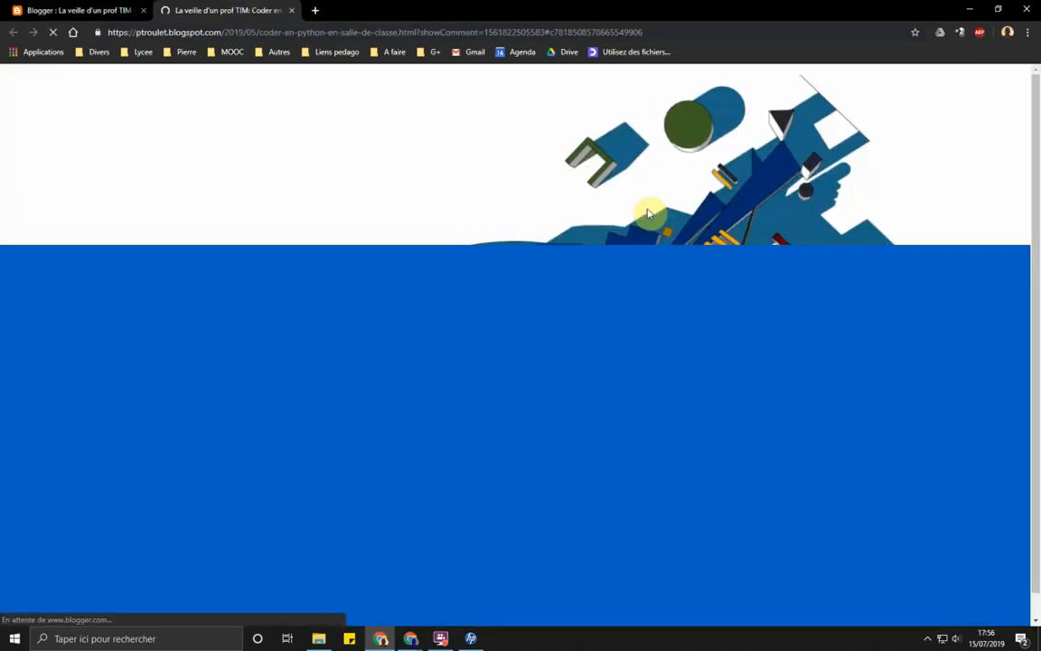
scroll(379, 172, "up", 2)
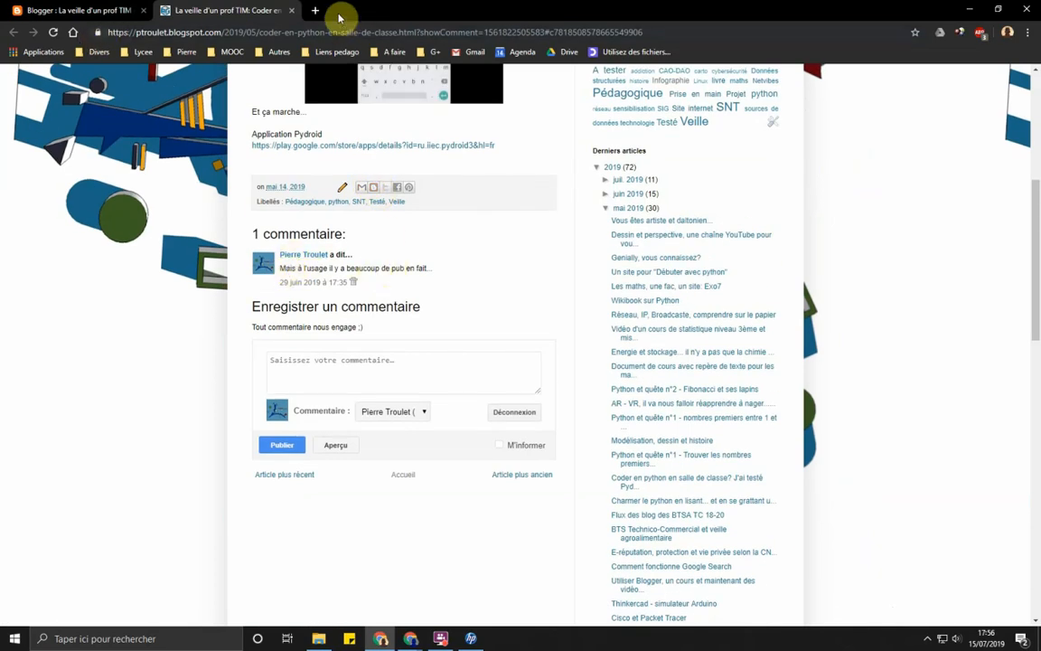
left_click(291, 11)
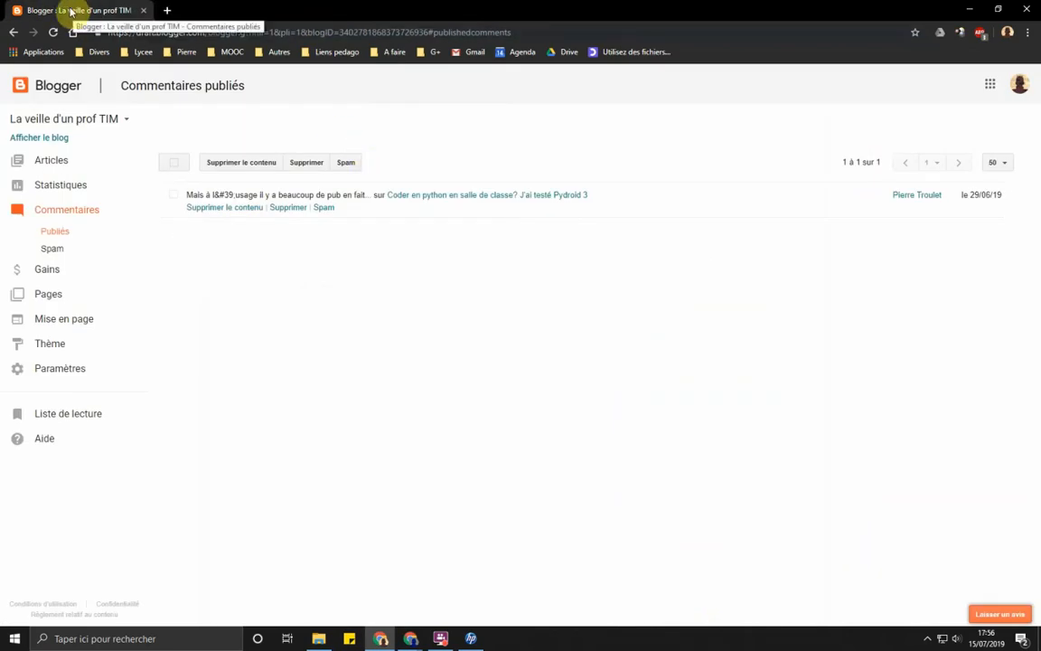
Step: Open the article "Simulateur réseau - le choix probable = Filius" for editing and show its reader comment options
left_click(44, 163)
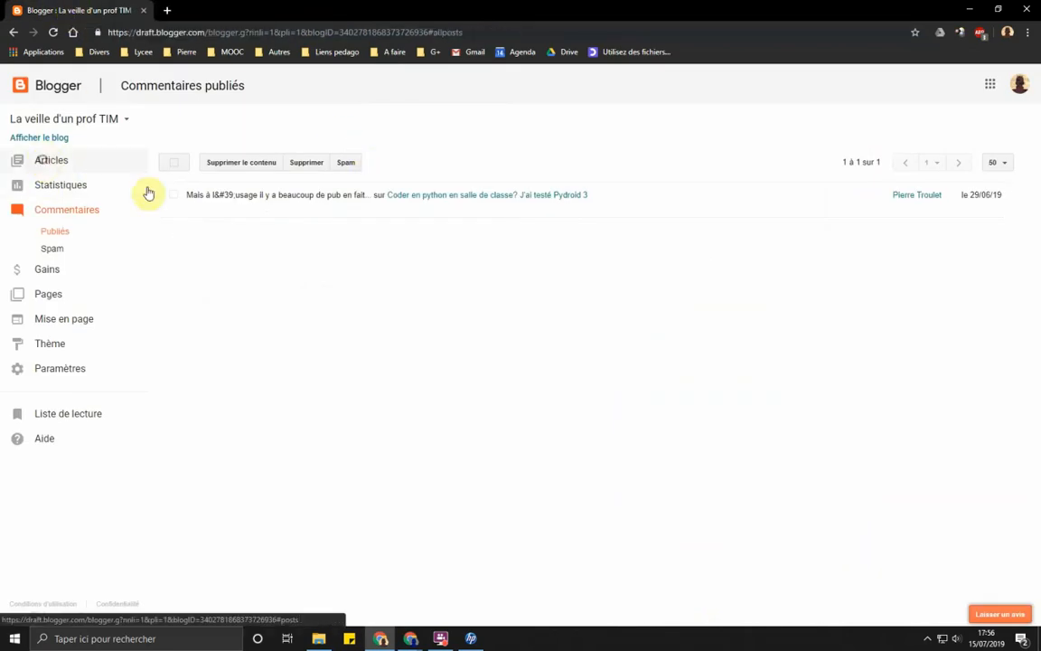
left_click(201, 209)
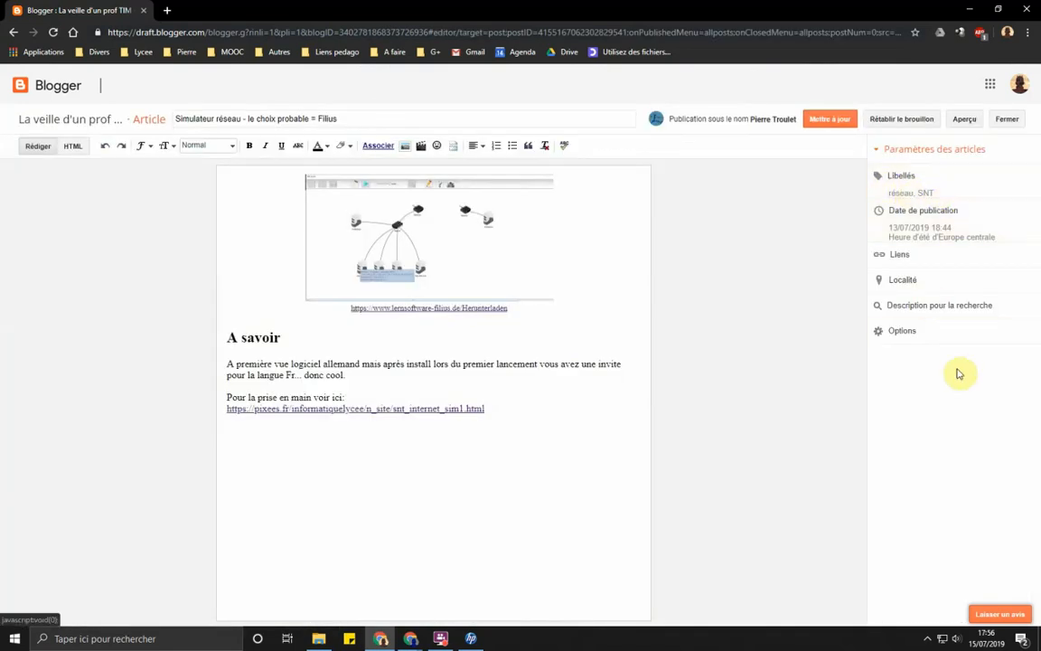
left_click(894, 333)
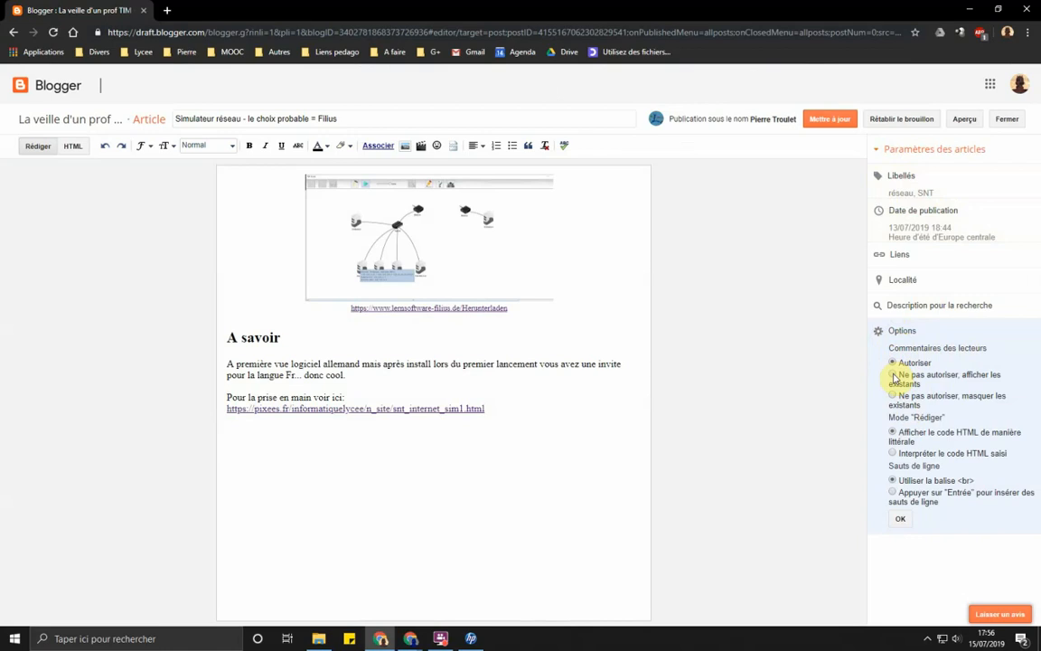
Step: Close the article's reader comment options and return to the article list, discarding unsaved changes
left_click(902, 522)
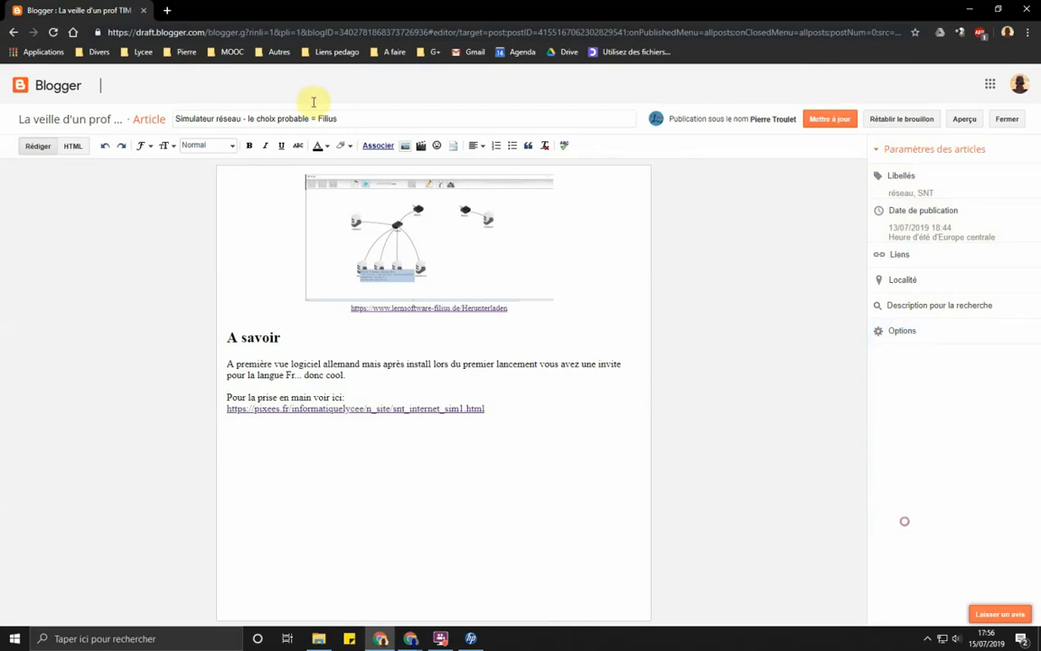
left_click(14, 32)
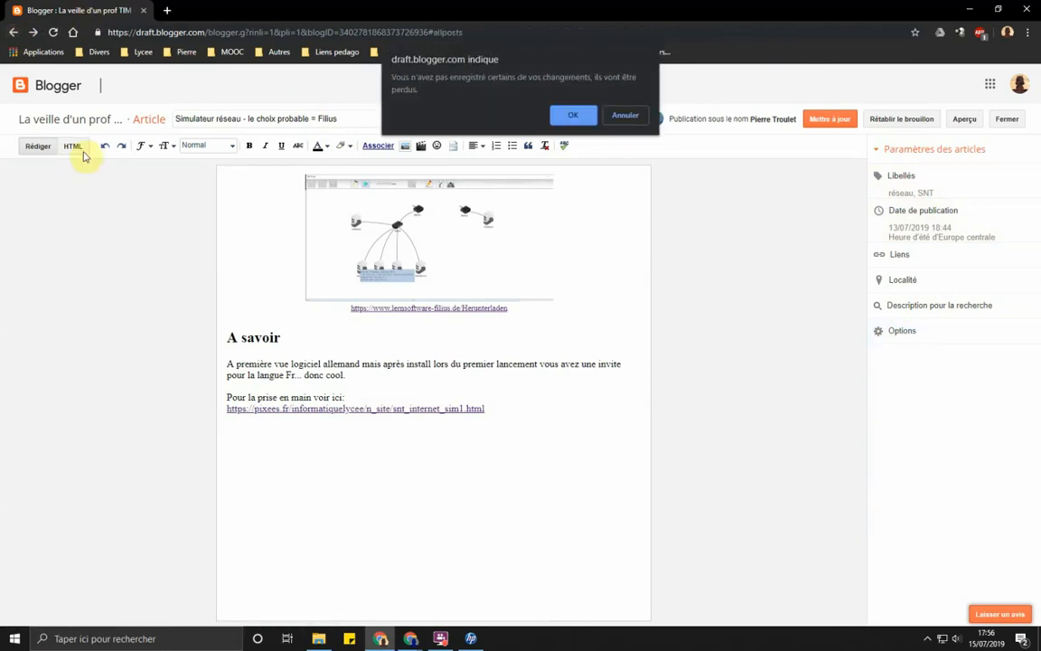
left_click(568, 110)
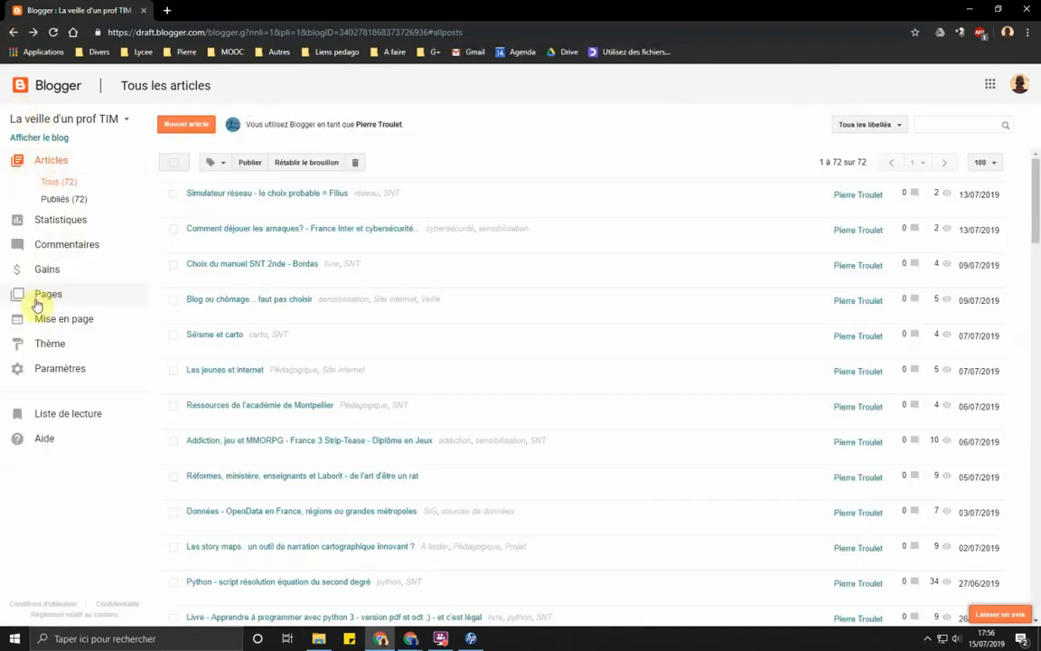
Step: Look through the earnings (Gains), layout (Mise en page) and theme (Thème) sections of "La veille d'un prof TIM"
left_click(47, 268)
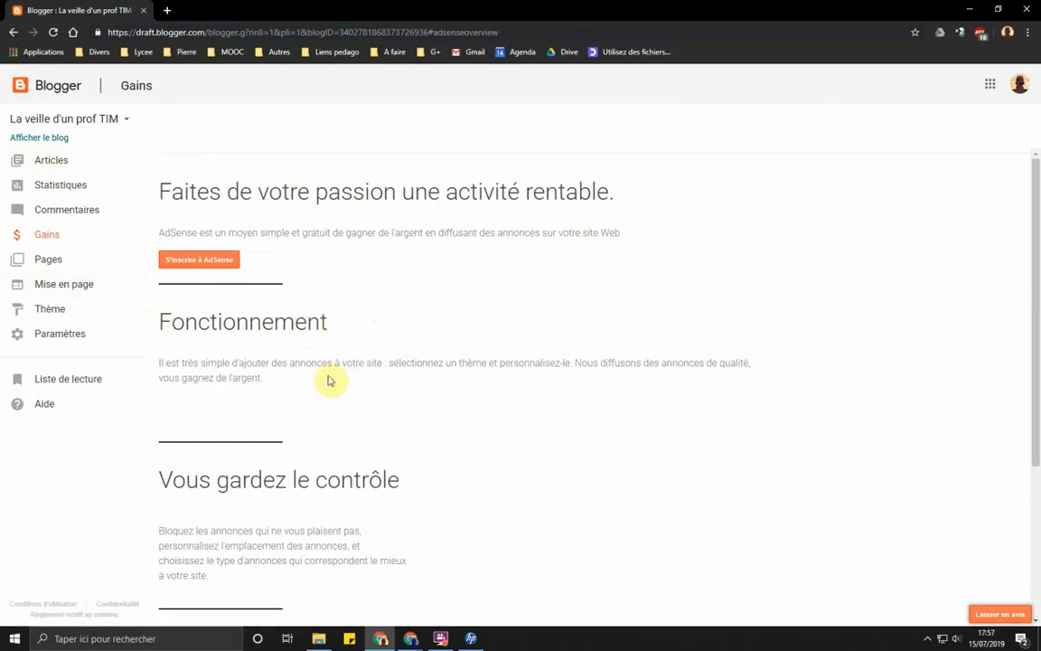
left_click(64, 287)
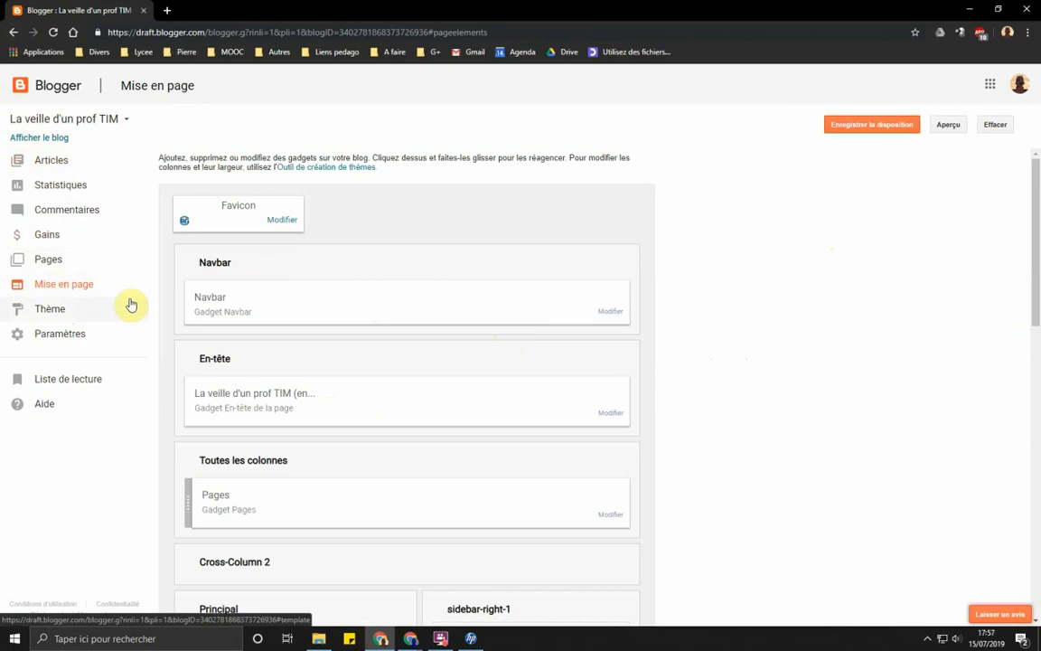
left_click(51, 309)
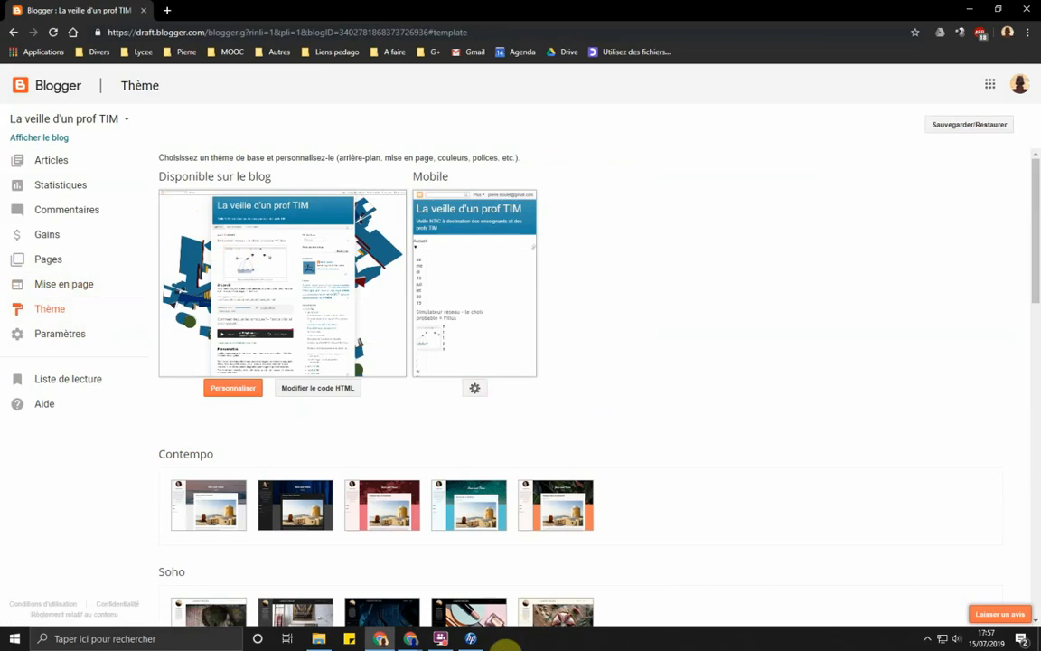
Step: Switch to the other Chrome profile's window, close the "La veille d'un prof TIM" page and return to the "Titre 2nde A" dashboard
mouse_move(410, 638)
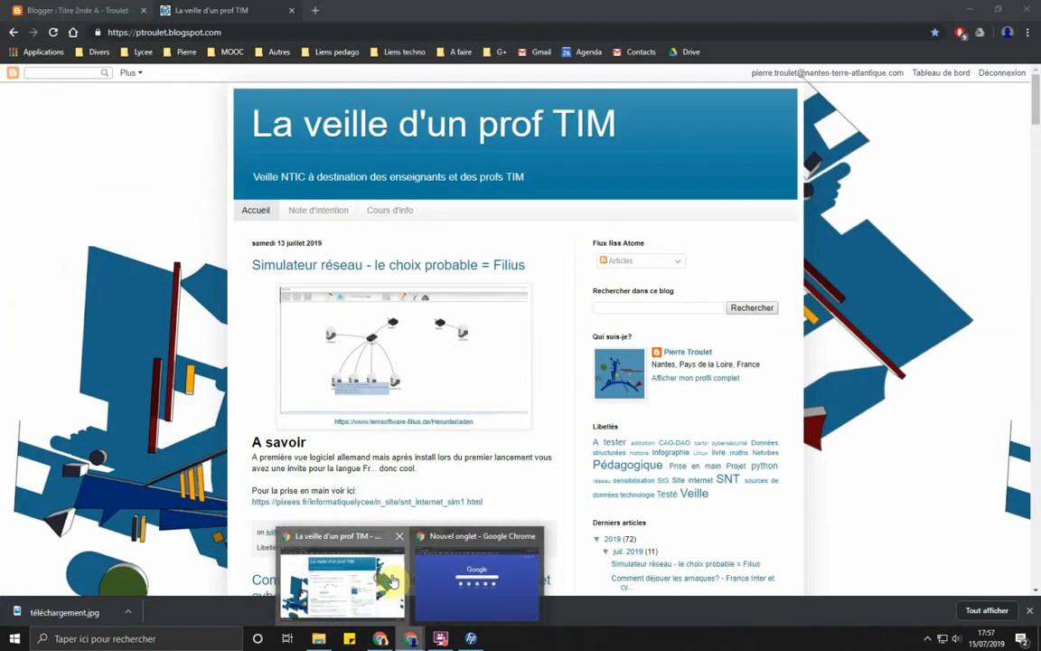
left_click(340, 534)
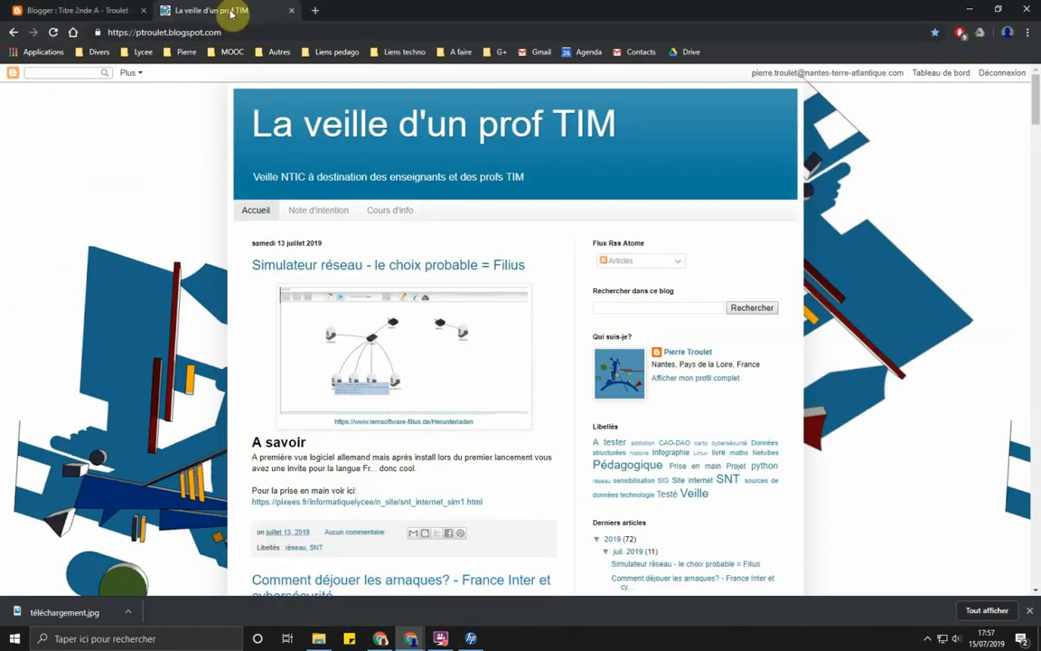
left_click(291, 11)
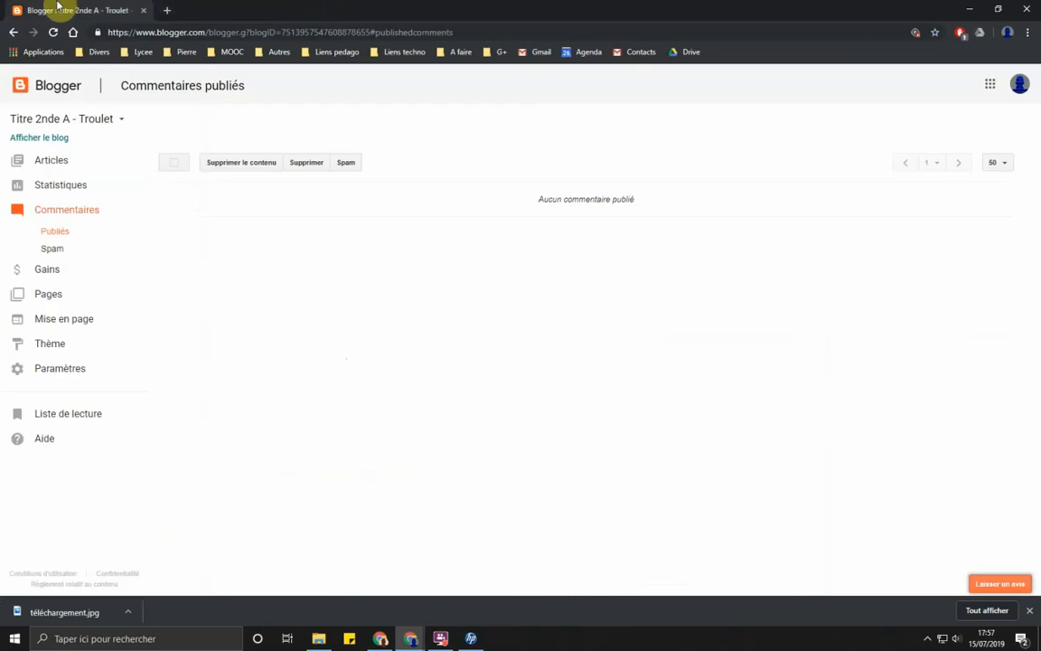
left_click(63, 133)
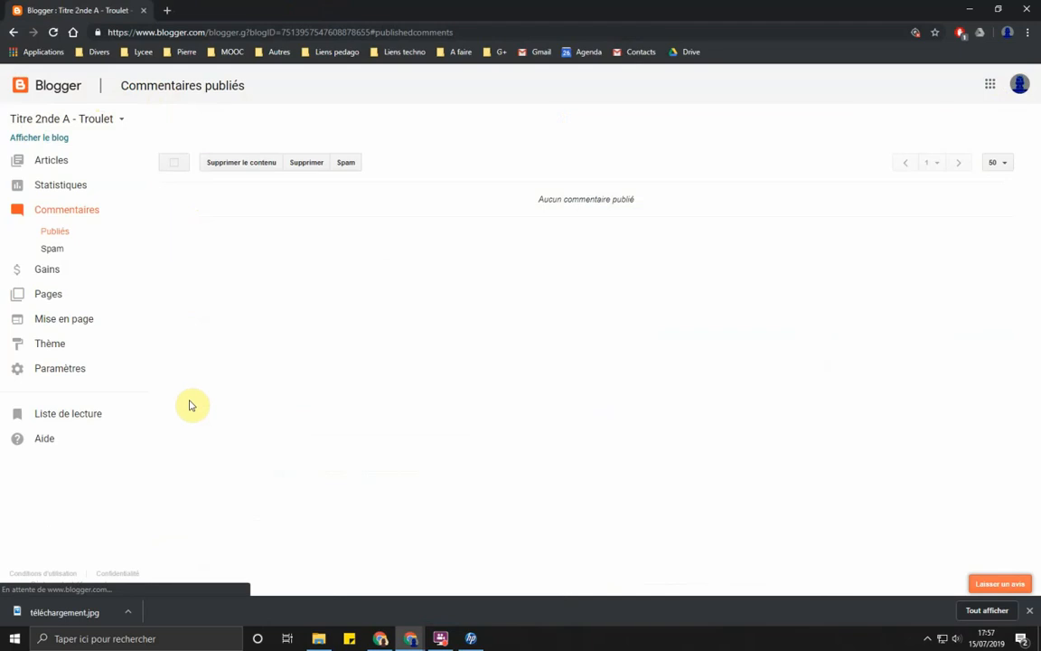
Step: Browse the available themes for the "Titre 2nde A" blog, from Contempo to the dynamic views
left_click(48, 348)
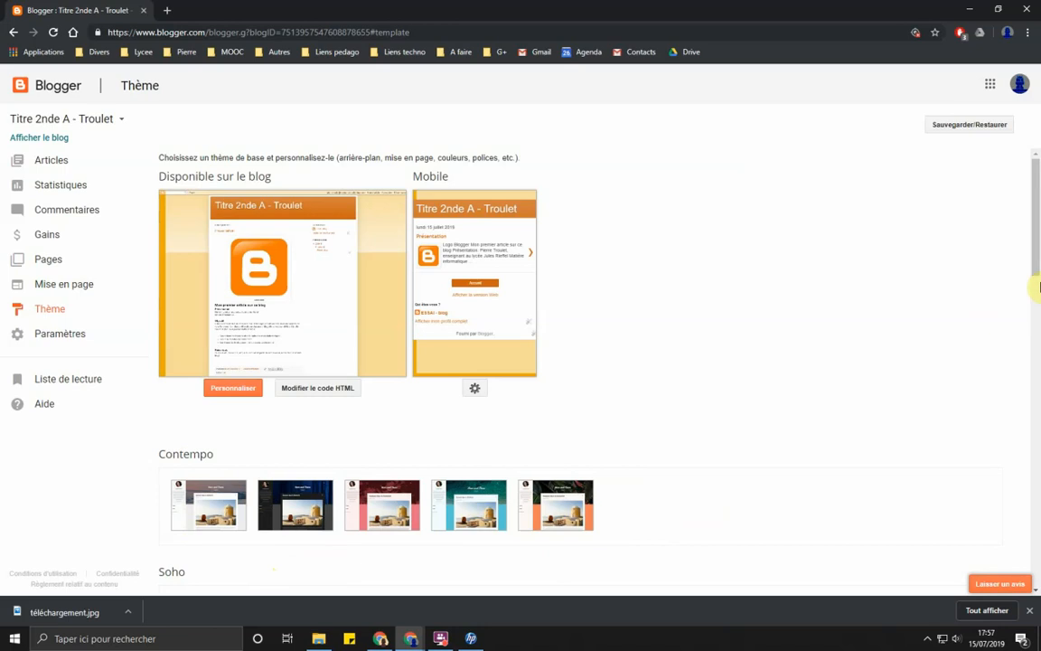
left_click_drag(1037, 263, 1035, 367)
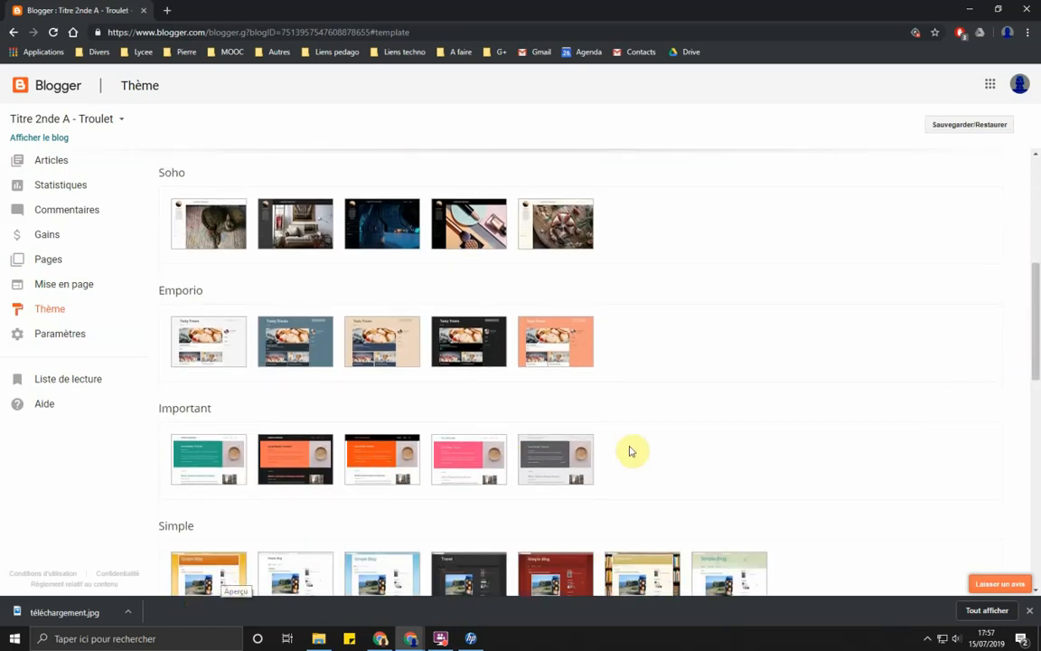
scroll(642, 444, "down", 3)
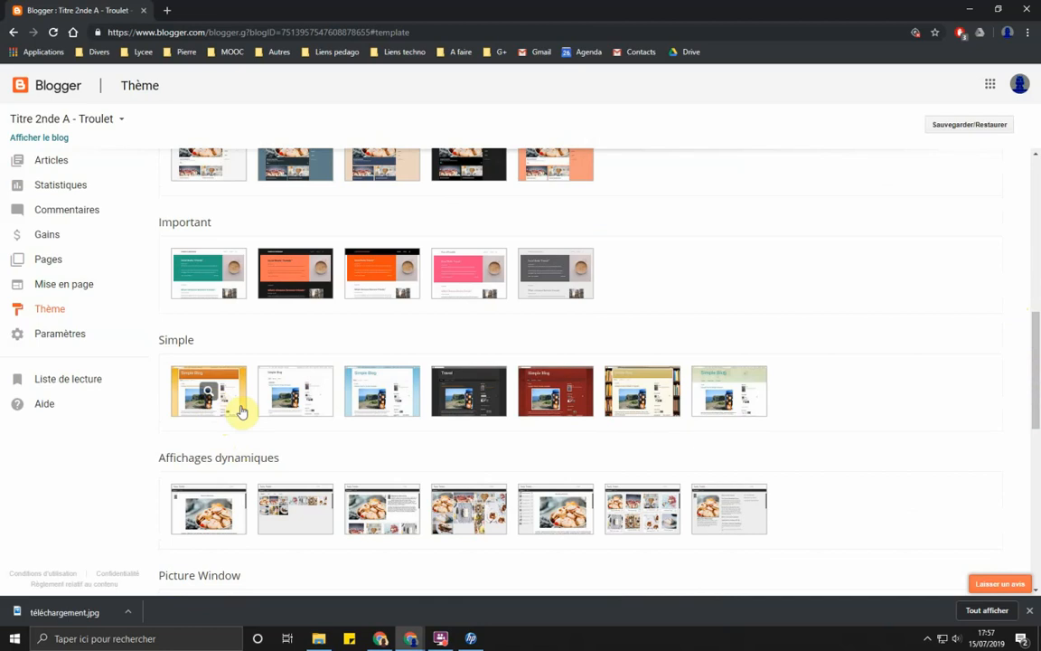
scroll(746, 328, "up", 10)
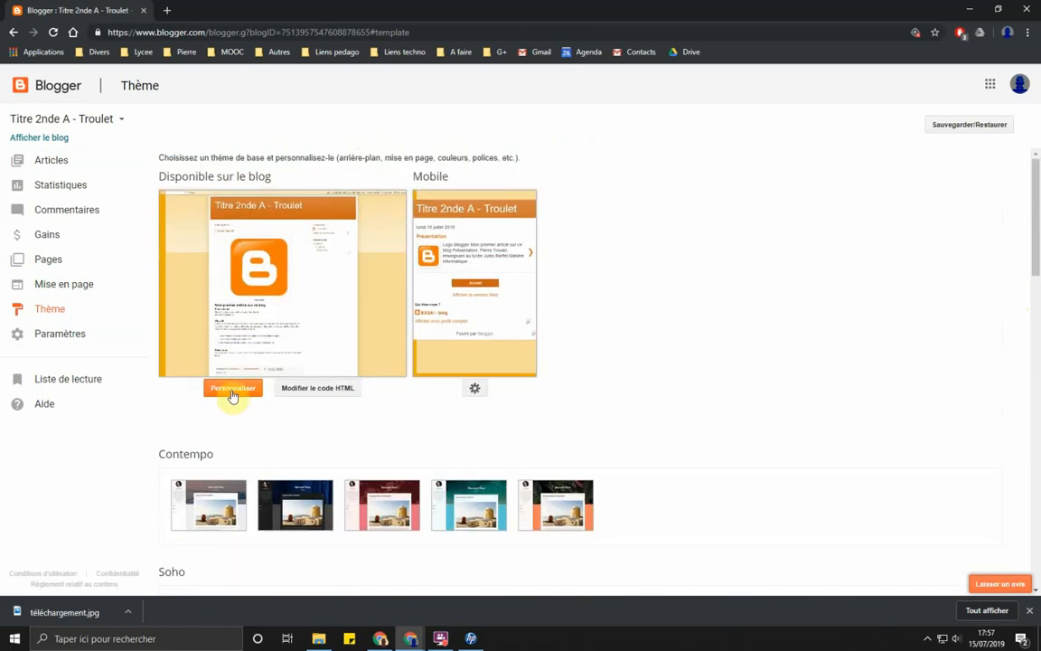
Step: Customize the blog's theme by trying the blue suggested colour theme and widening the whole blog to 980 px
left_click(232, 391)
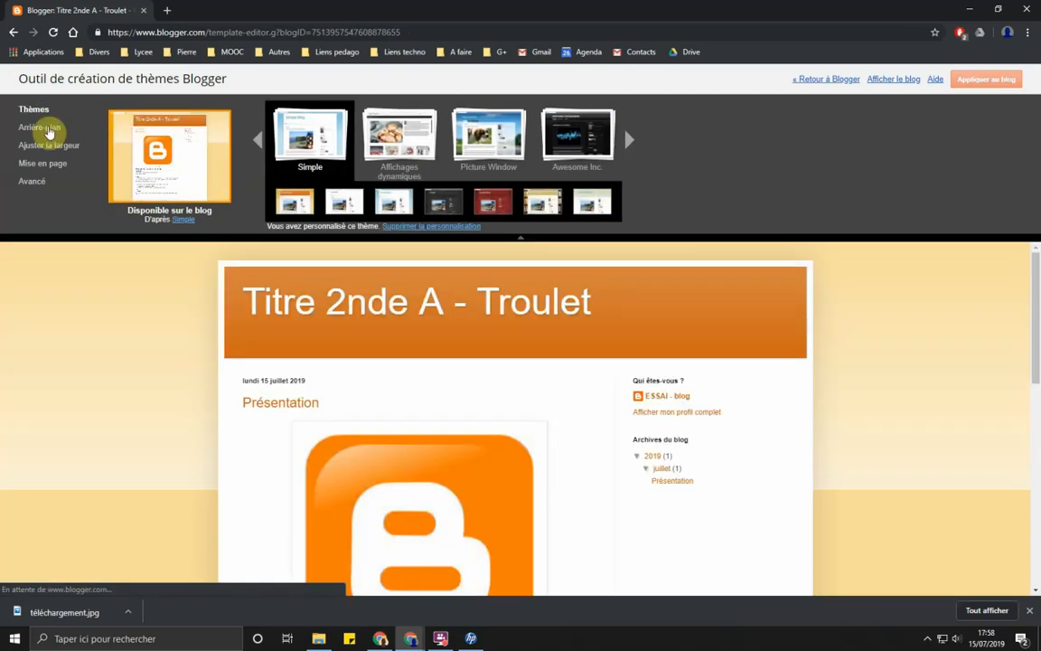
left_click(42, 128)
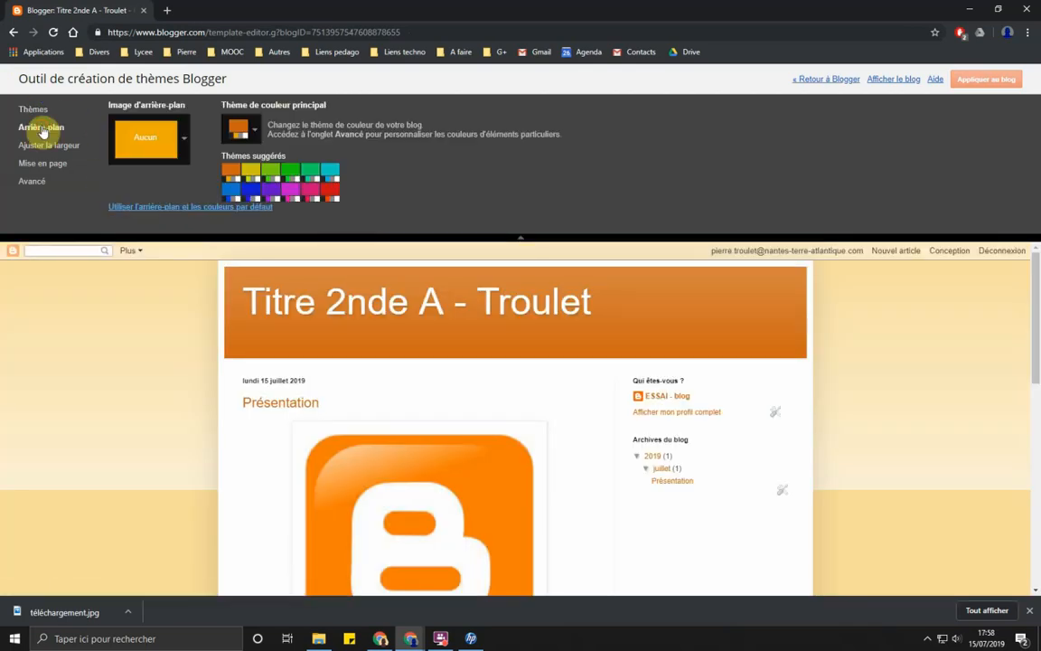
left_click(231, 189)
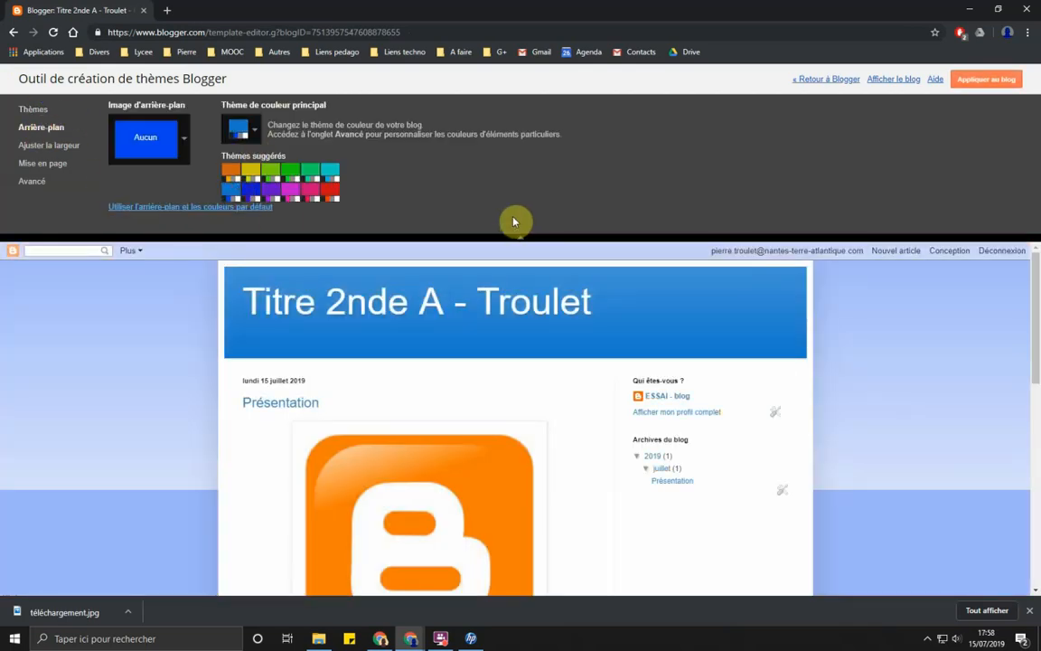
left_click(51, 147)
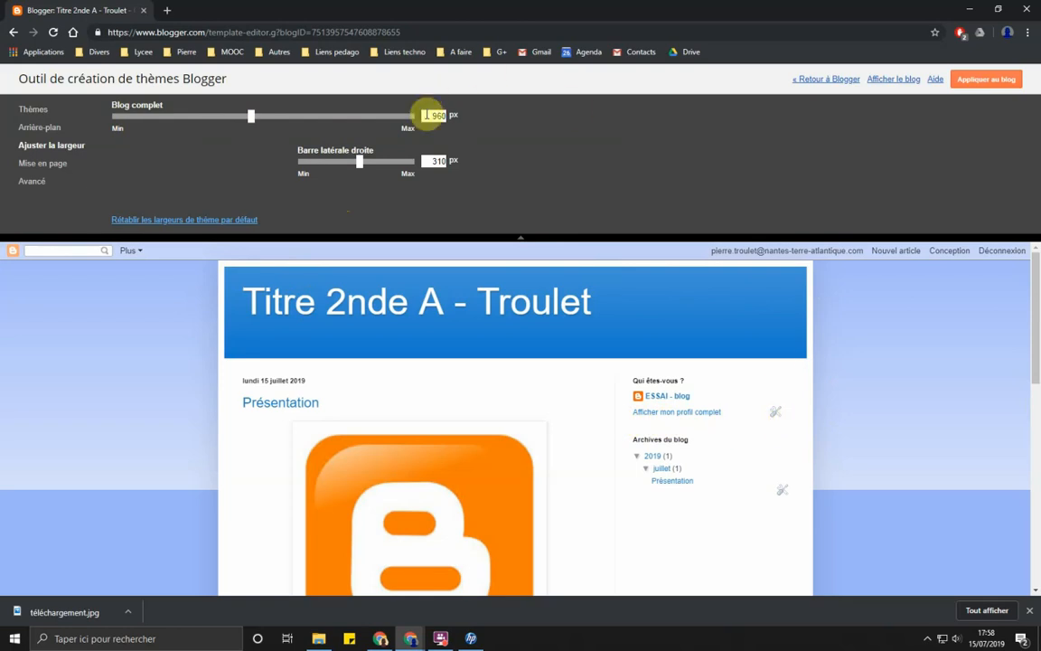
mouse_move(252, 116)
left_mouse_down()
mouse_move(329, 121)
mouse_move(260, 124)
left_mouse_up()
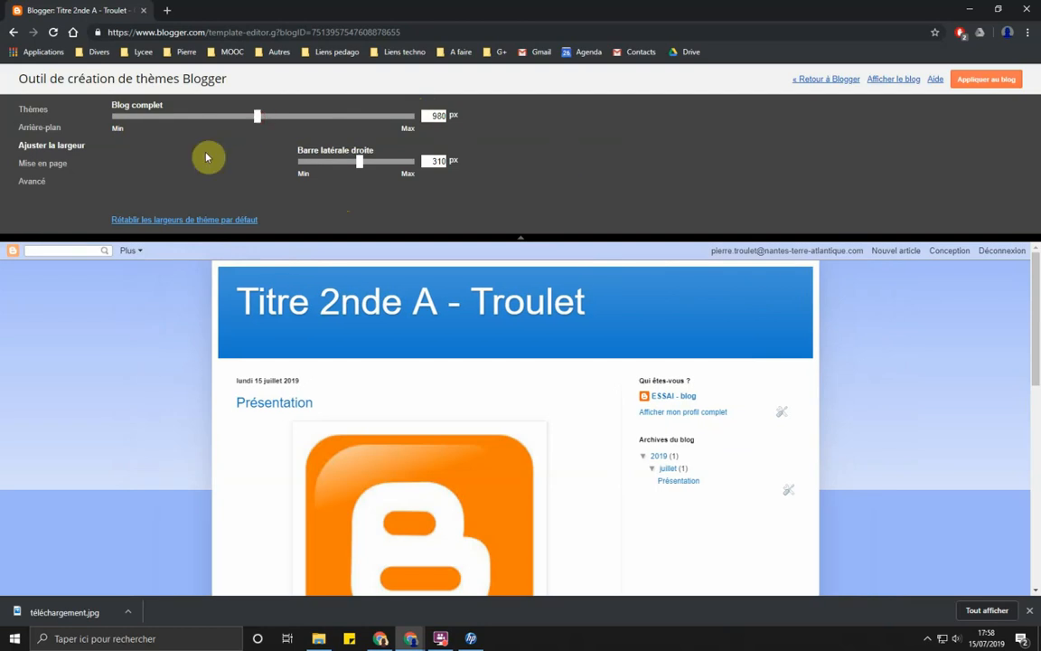
Step: Examine the layout templates and the advanced page text, background and link settings, and leave the theme designer without applying changes
left_click(40, 165)
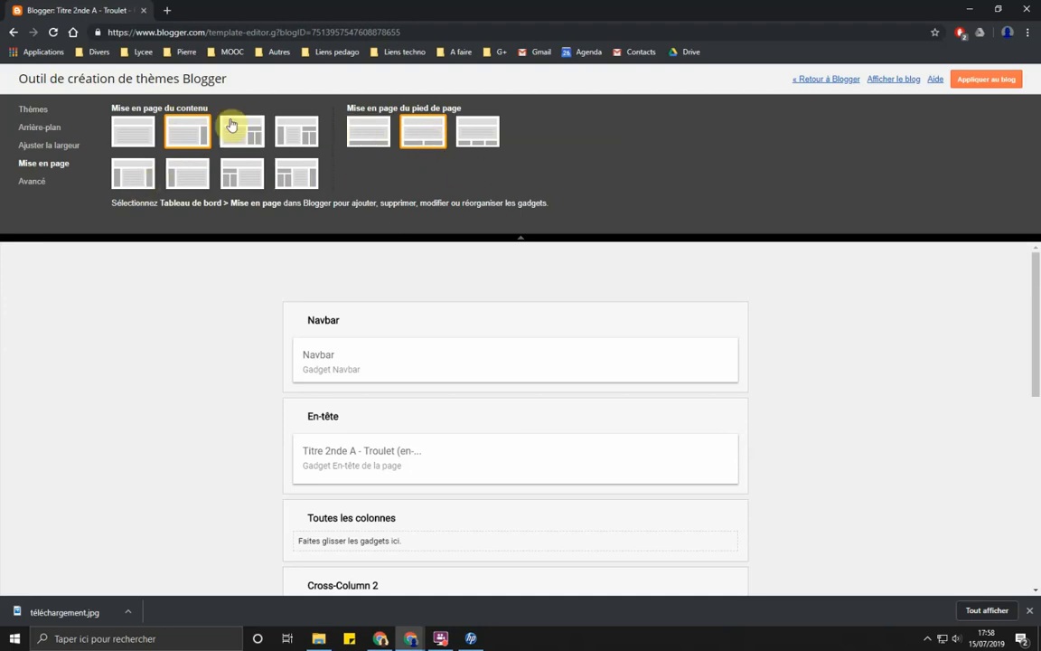
left_click(33, 185)
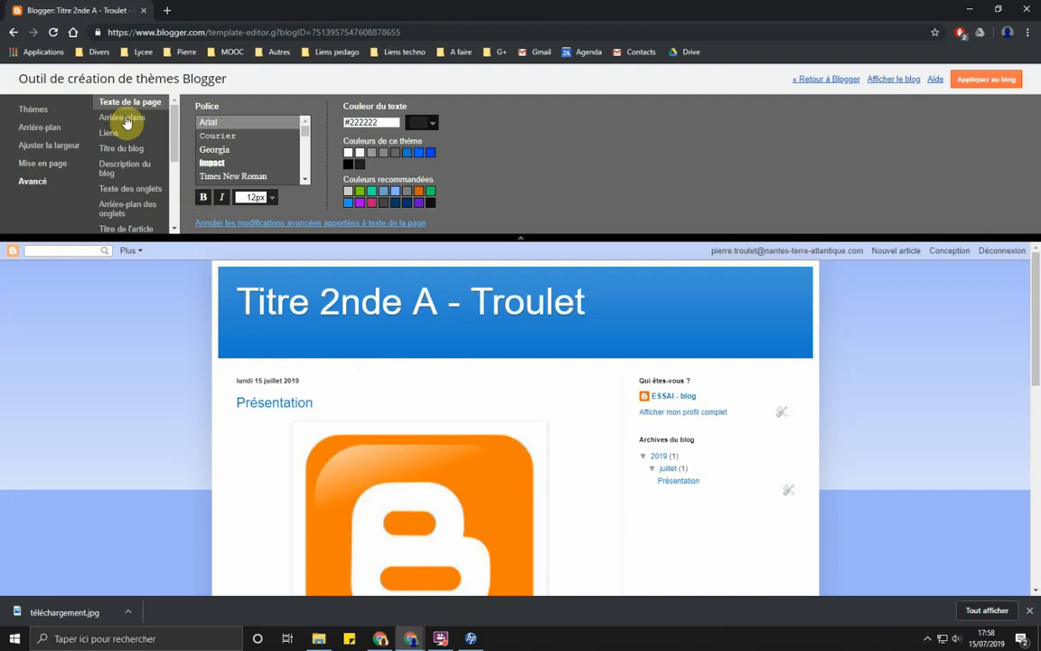
left_click(125, 118)
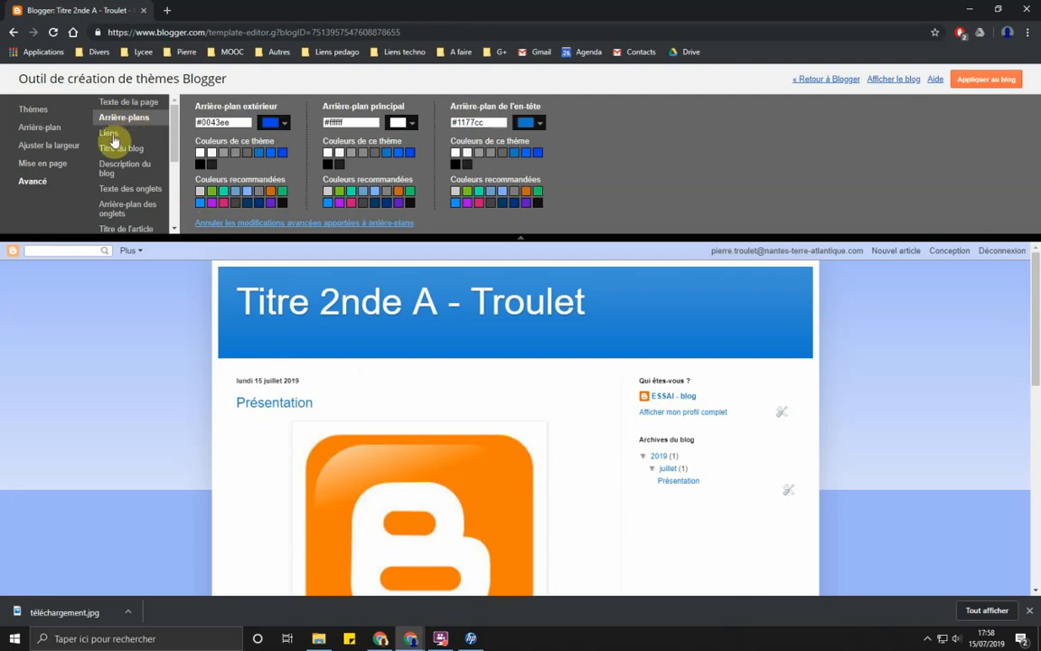
left_click(110, 133)
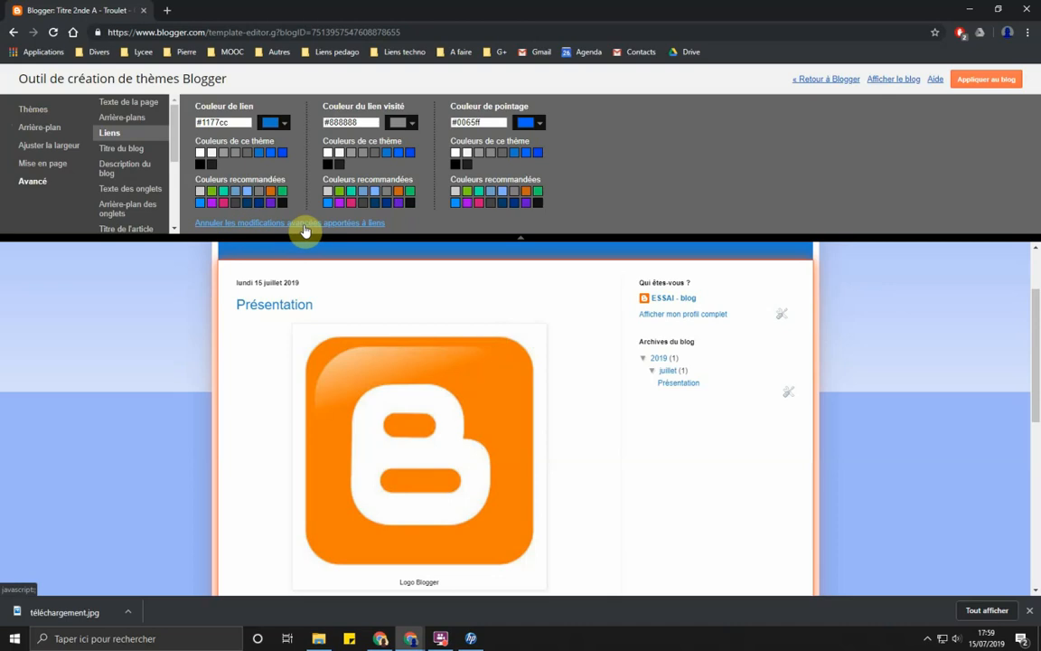
left_click(111, 117)
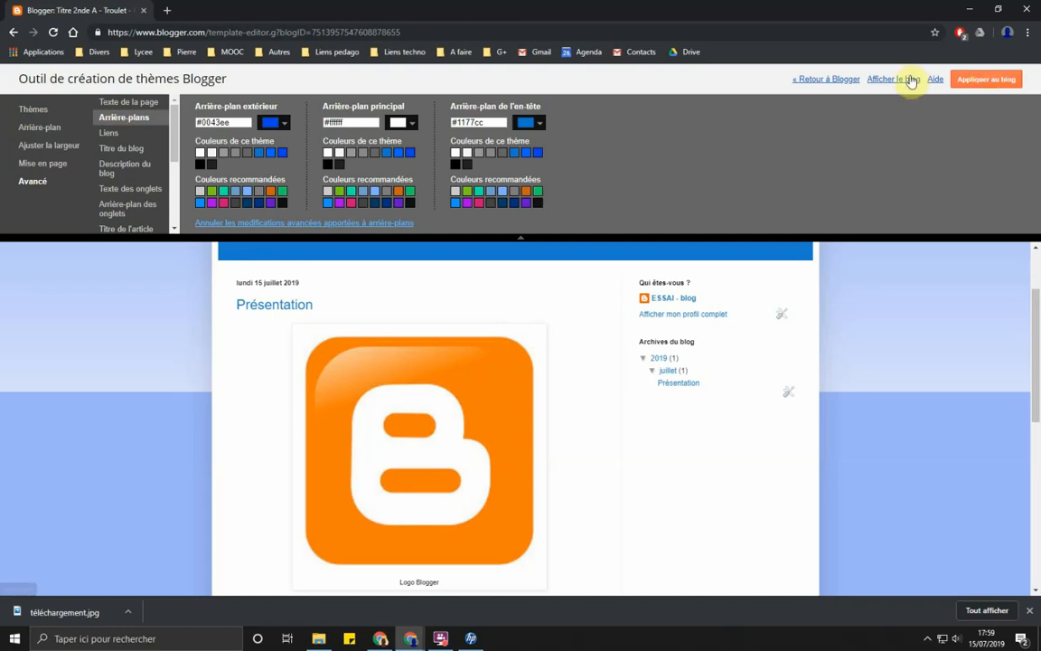
left_click(833, 82)
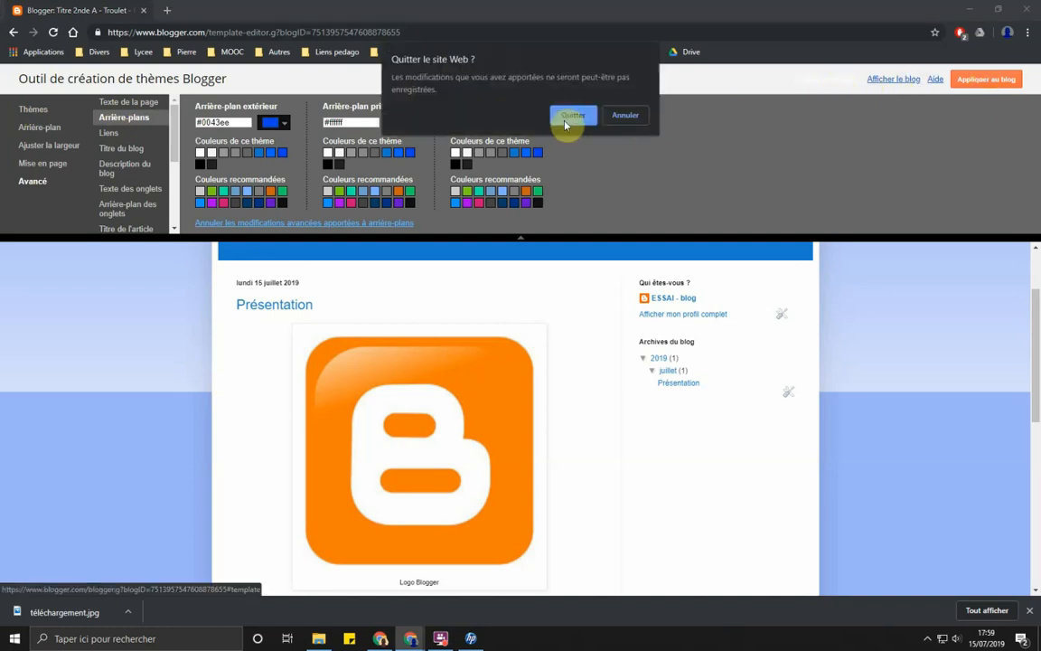
left_click(565, 118)
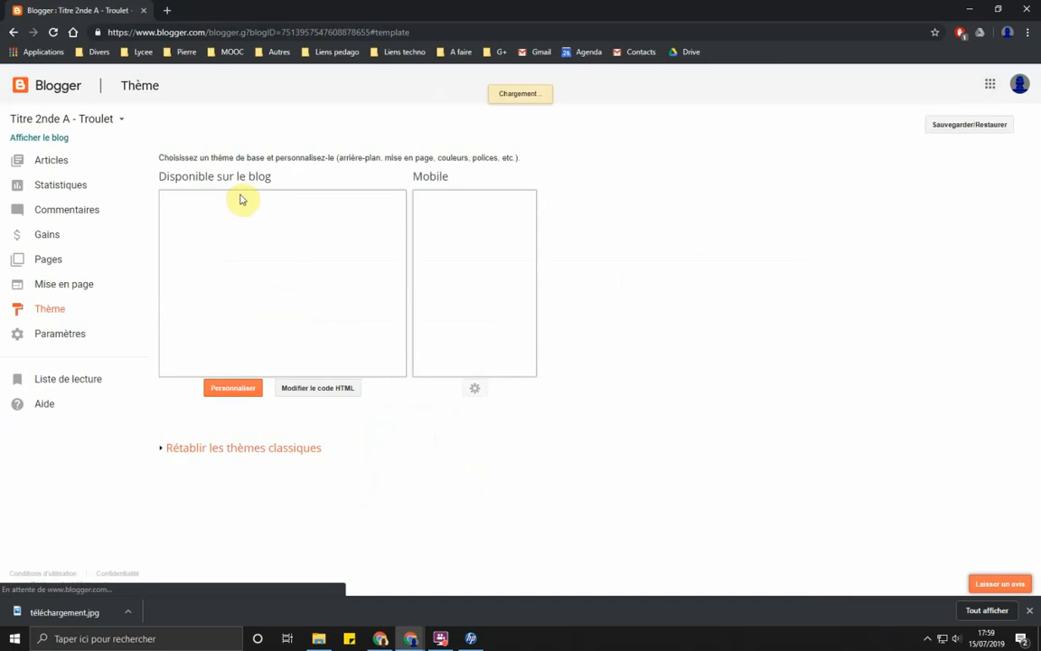
Step: Show the blog's layout and inspect the header gadget's title, description and image settings, and close them unchanged
left_click(53, 294)
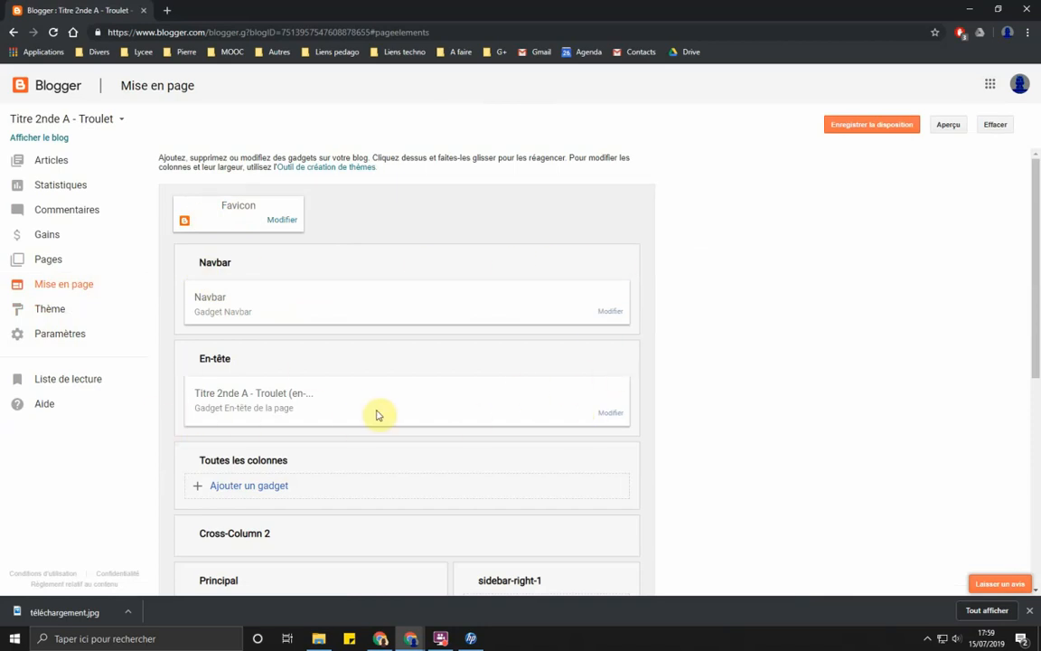
scroll(377, 414, "down", 2)
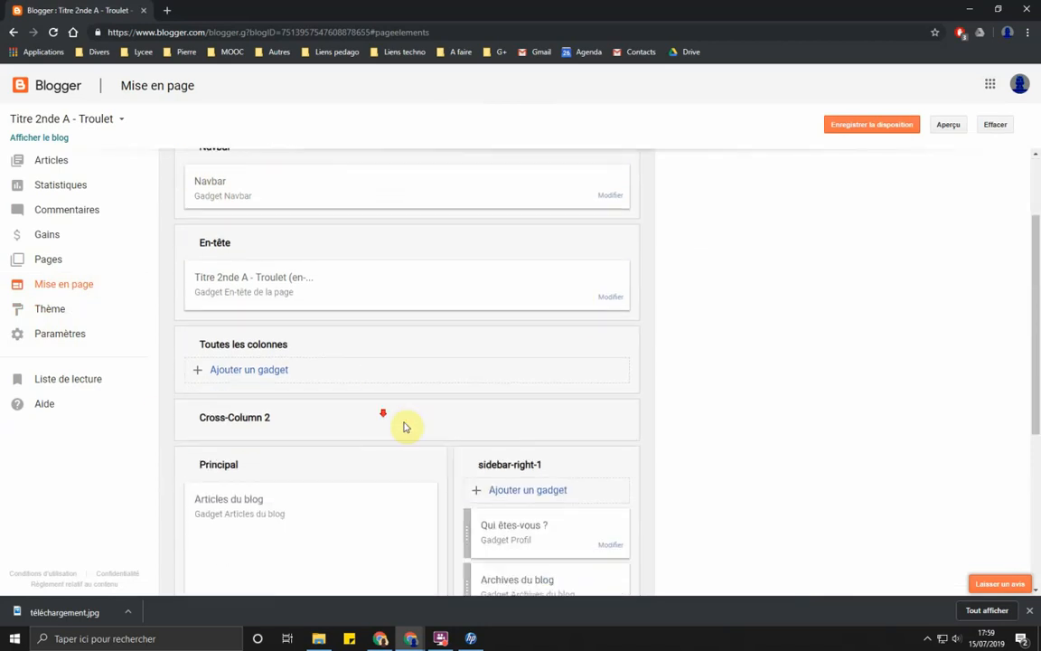
left_click(612, 289)
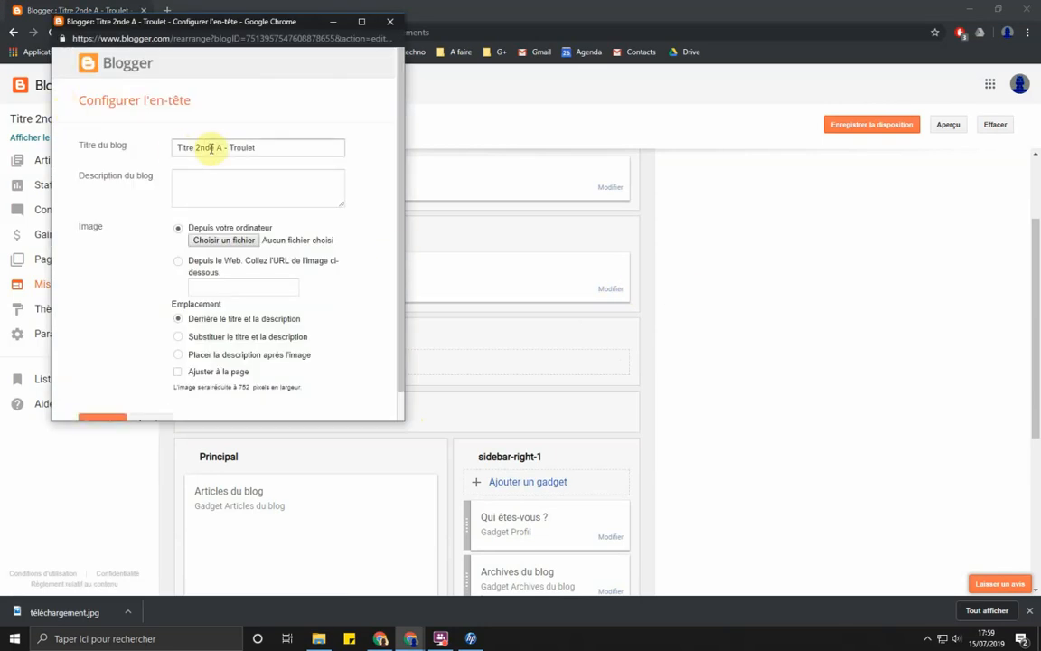
left_click(391, 22)
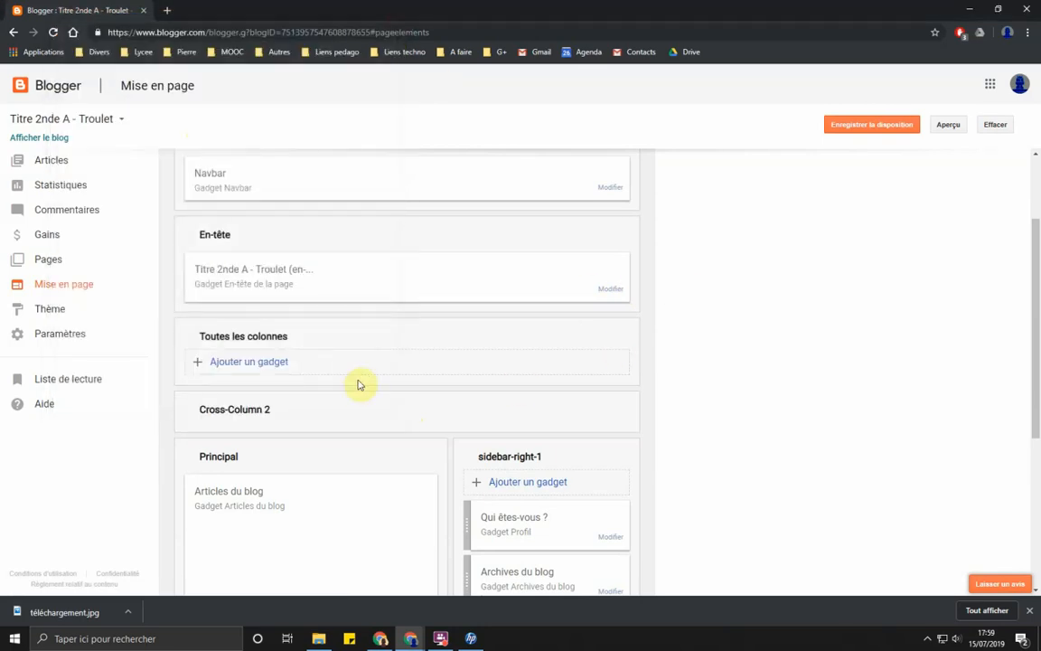
Step: Inspect the blog articles gadget's configuration, close it, and view the published blog to compare its sidebar with the layout
scroll(358, 385, "down", 2)
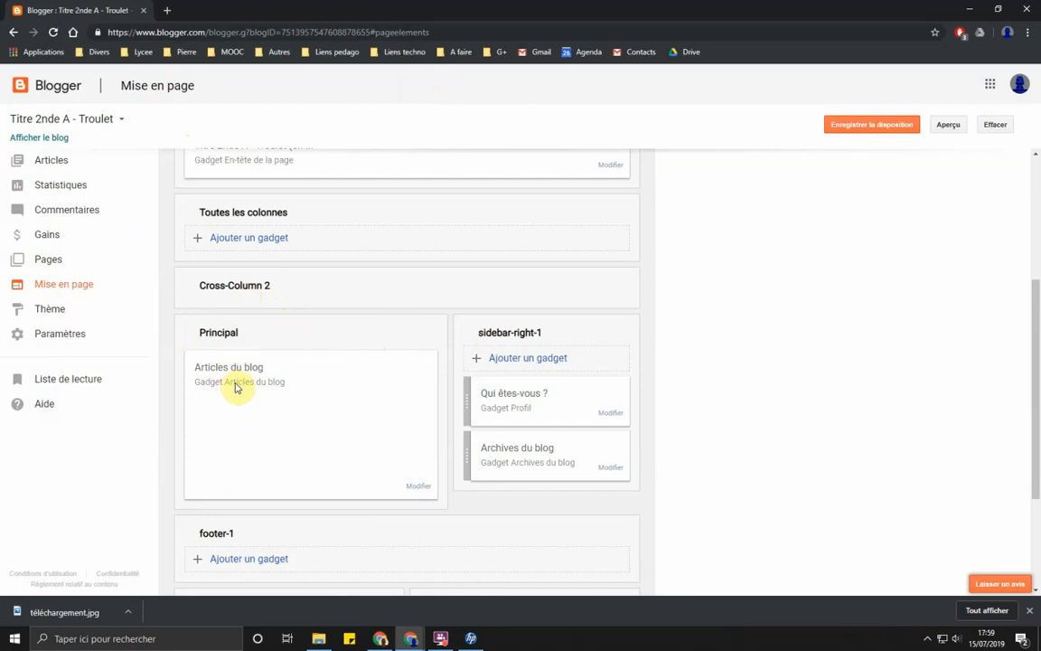
left_click(415, 486)
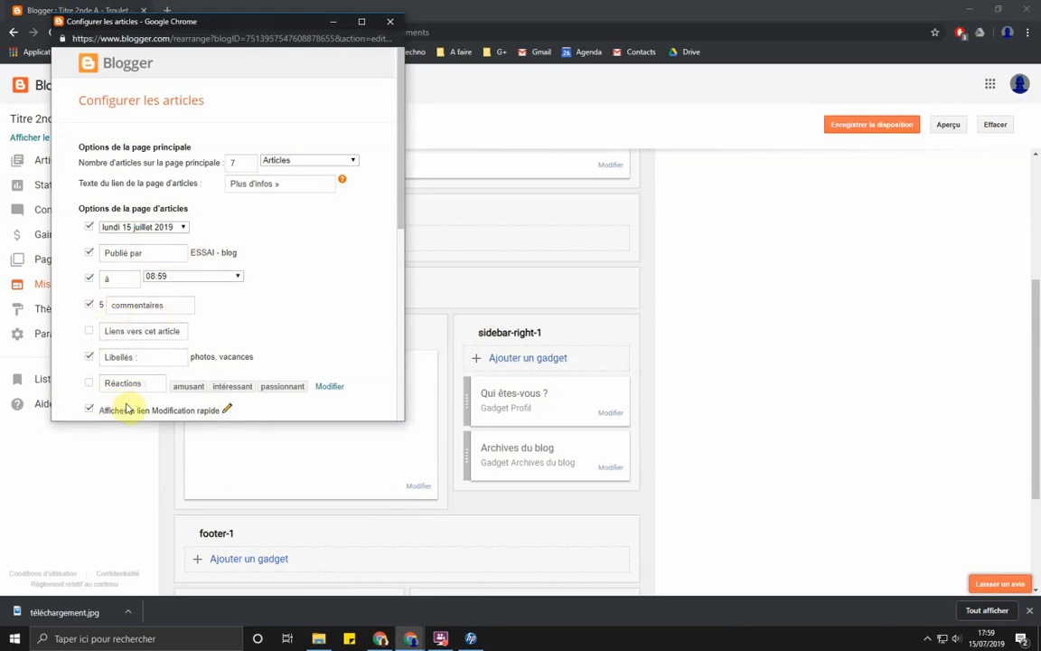
left_click(390, 21)
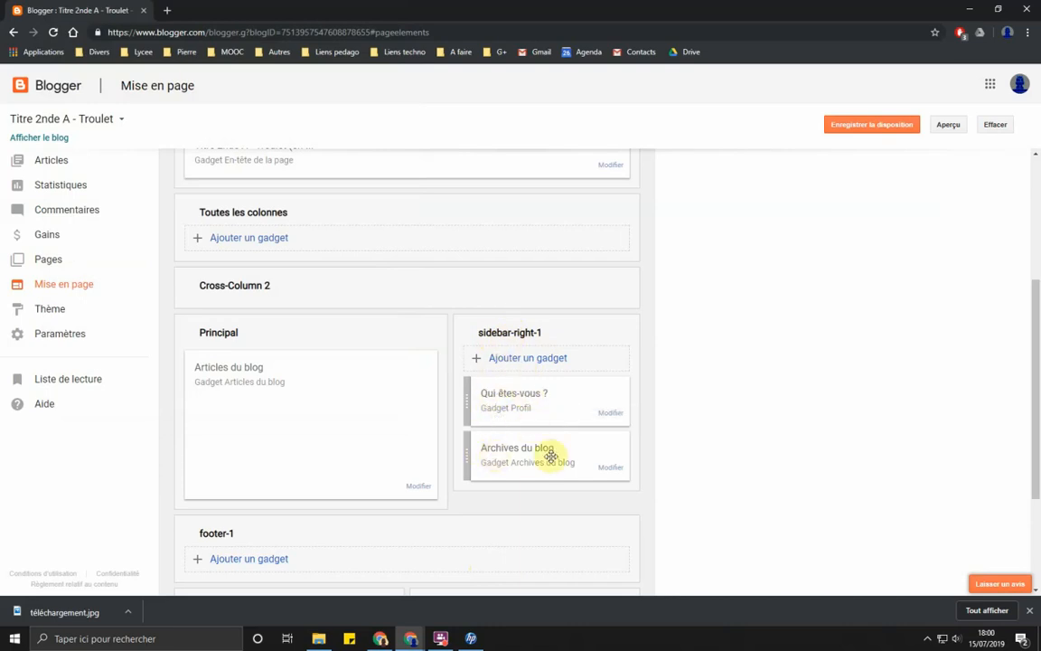
left_click(41, 137)
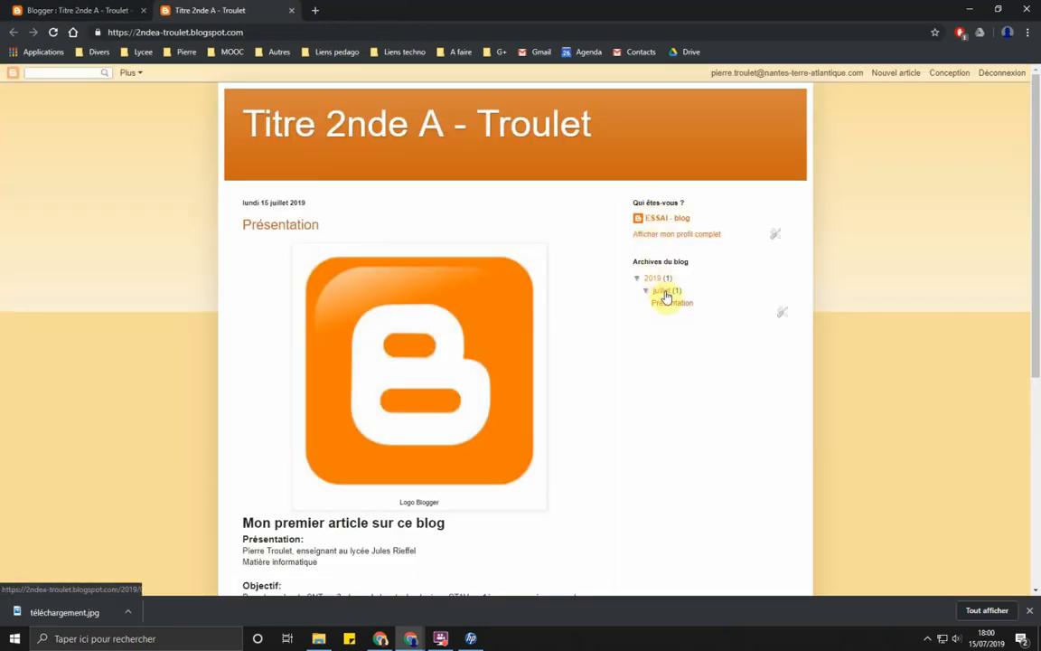
left_click(82, 11)
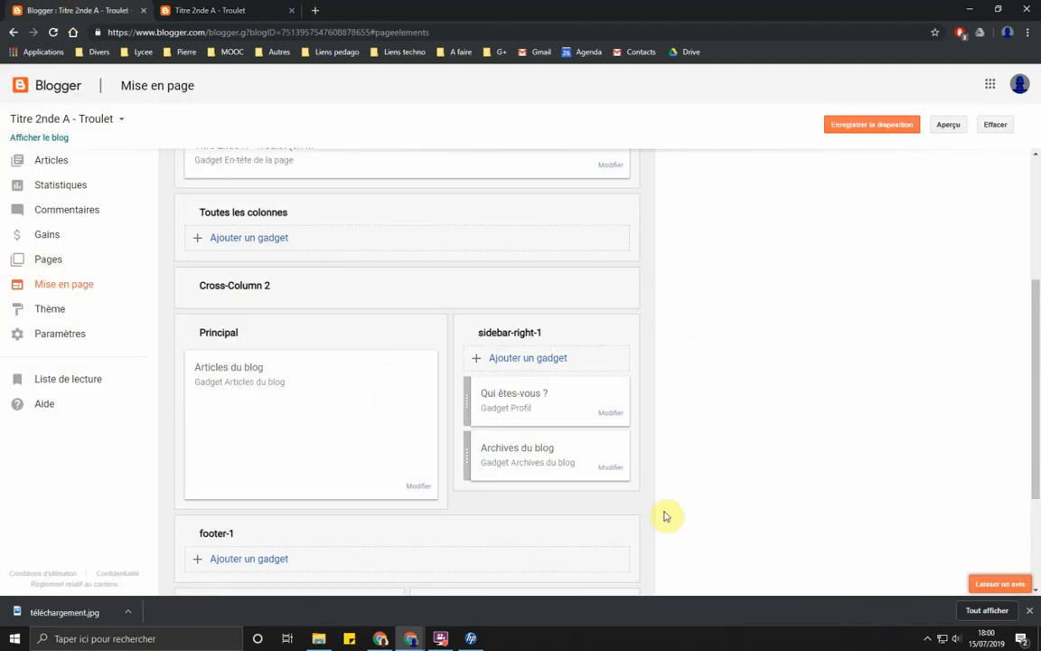
Step: Add a "Recherche dans le blog" gadget titled "Rechercher dans ce blog" to sidebar-right-1 and save the layout
left_click(508, 360)
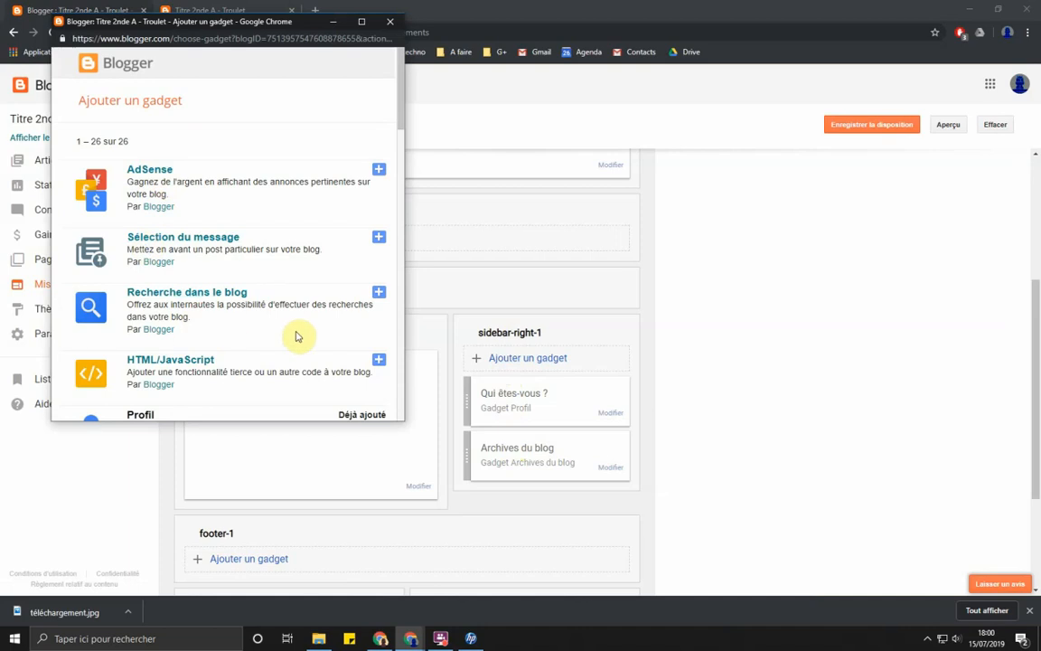
scroll(297, 332, "down", 3)
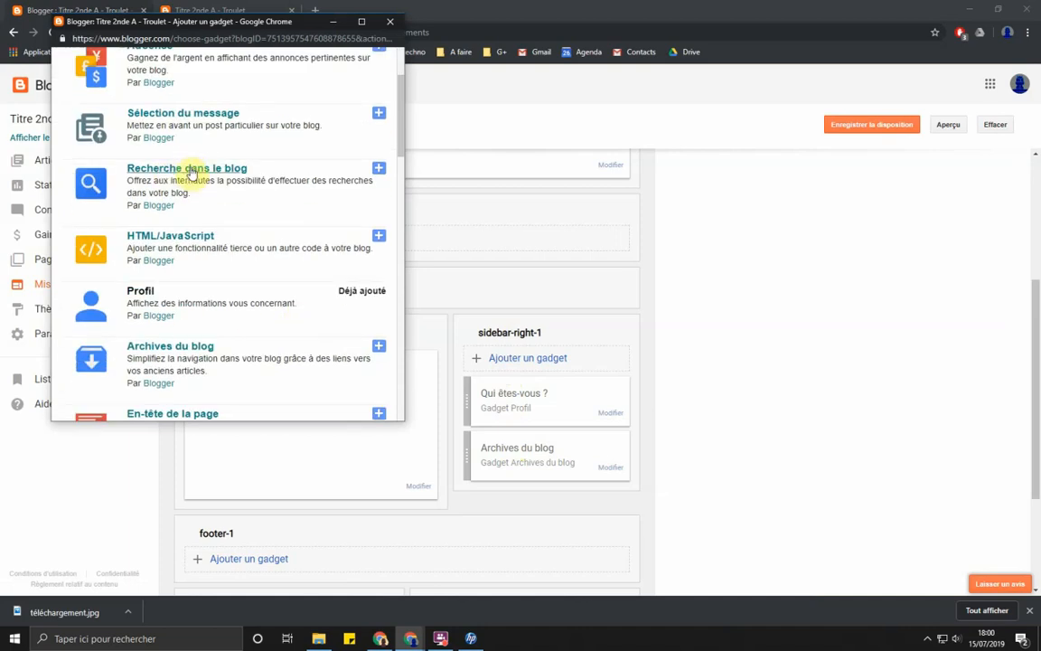
left_click(378, 170)
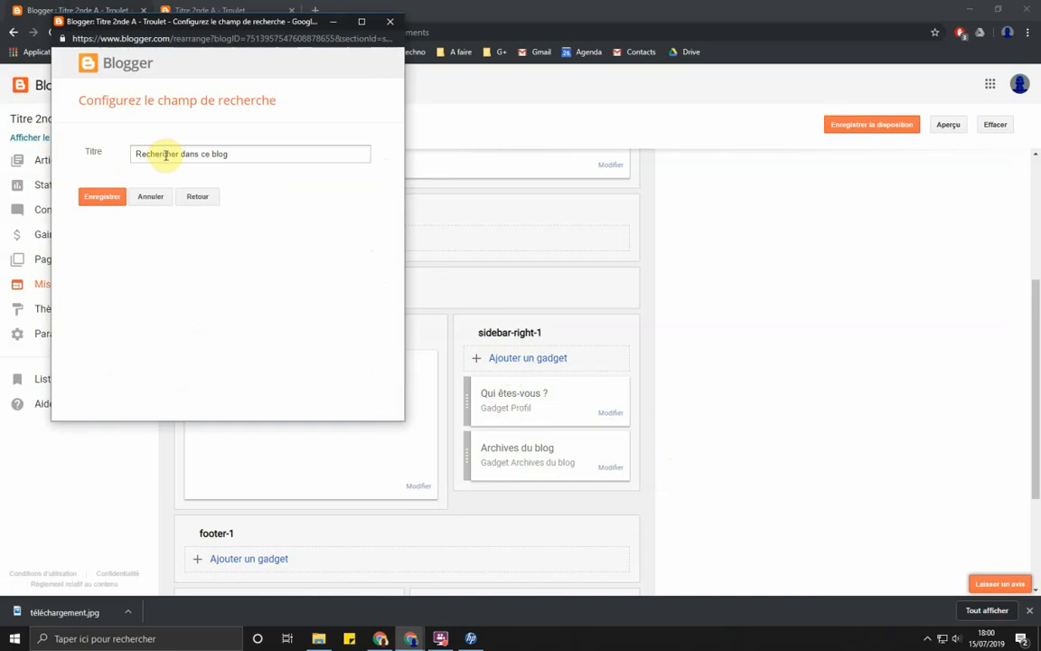
left_click(99, 197)
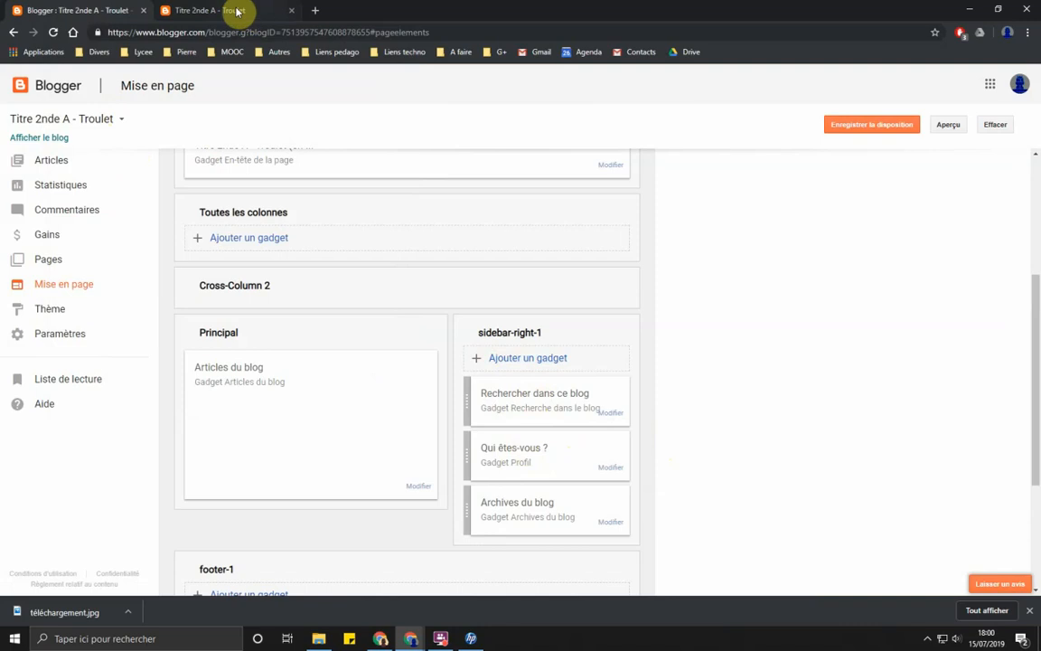
left_click(873, 127)
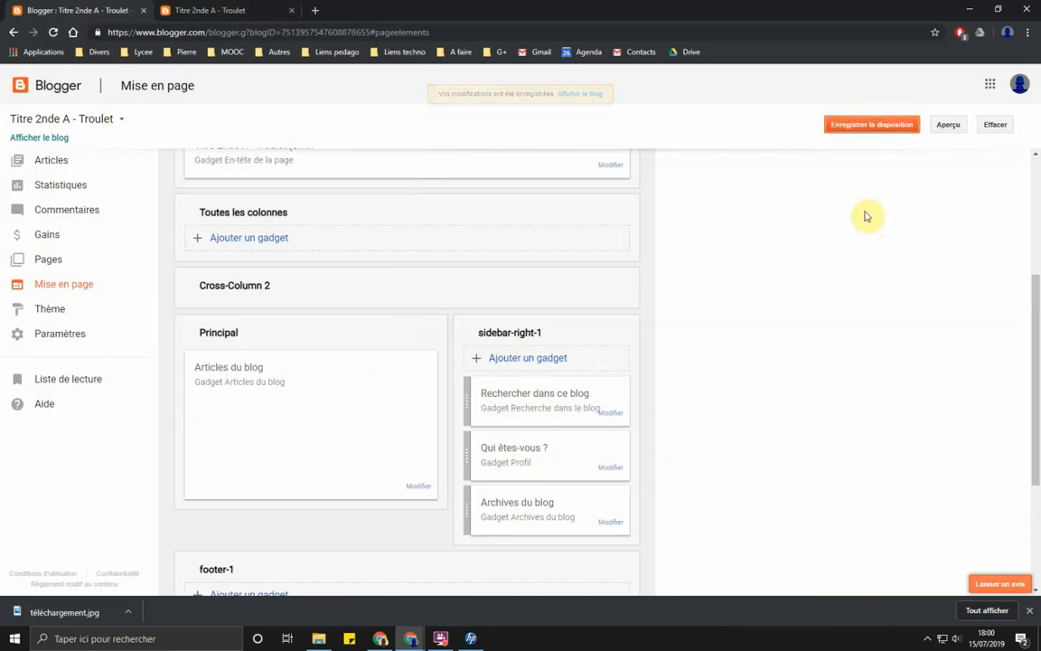
Step: Refresh the published blog to check the search gadget in its sidebar, and return to the layout page
left_click(226, 11)
left_click(53, 31)
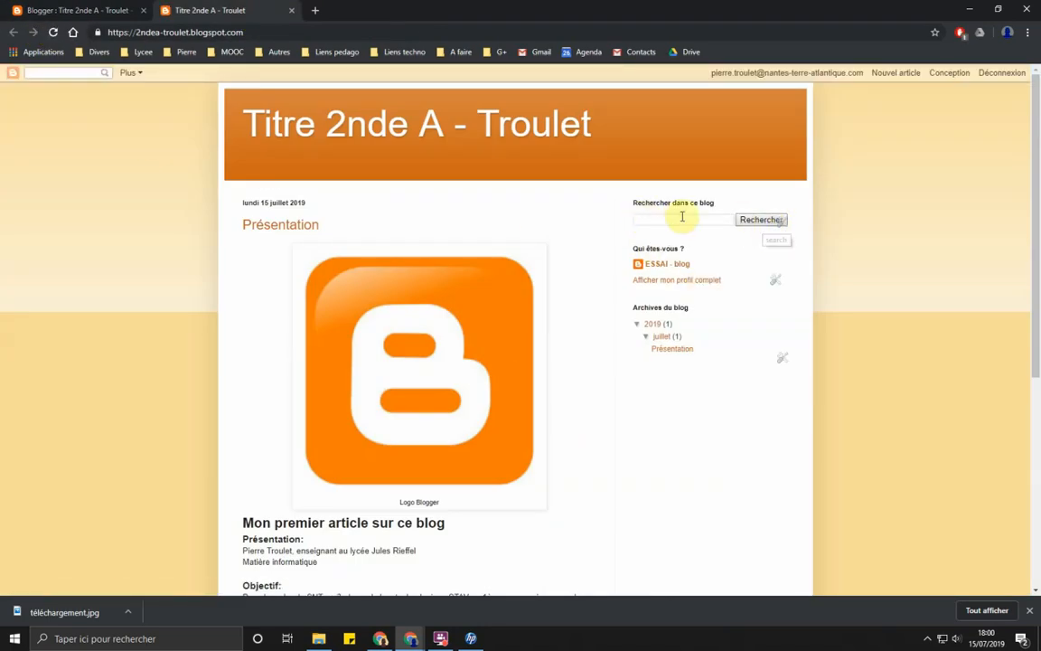
left_click(32, 9)
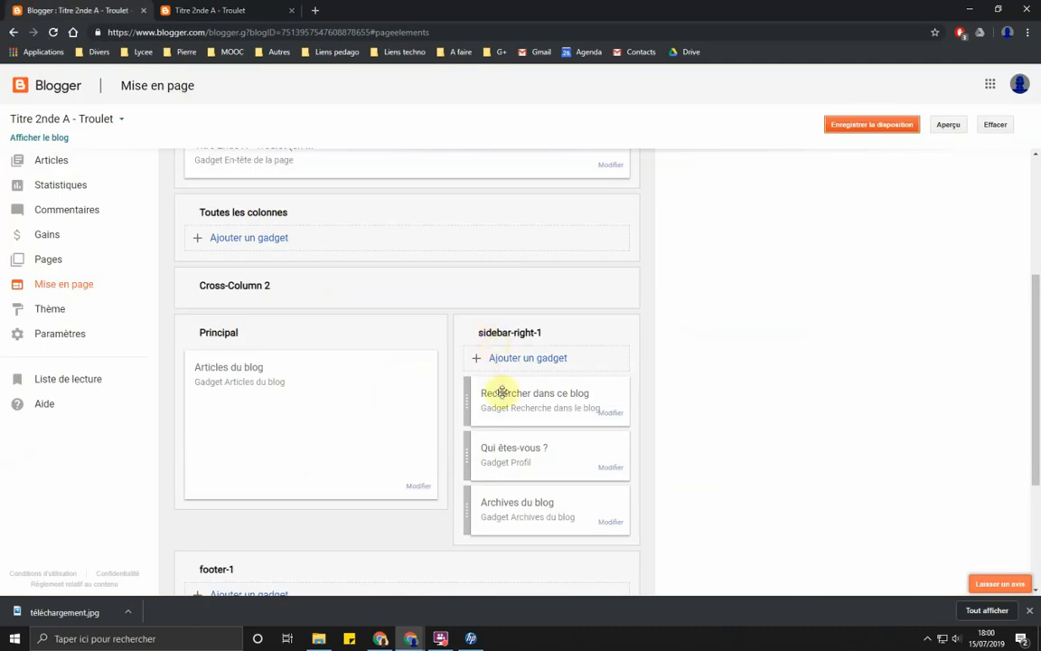
Step: Inspect the footer's Attribution gadget configuration, cancel it without changes, and save the layout
scroll(344, 469, "down", 3)
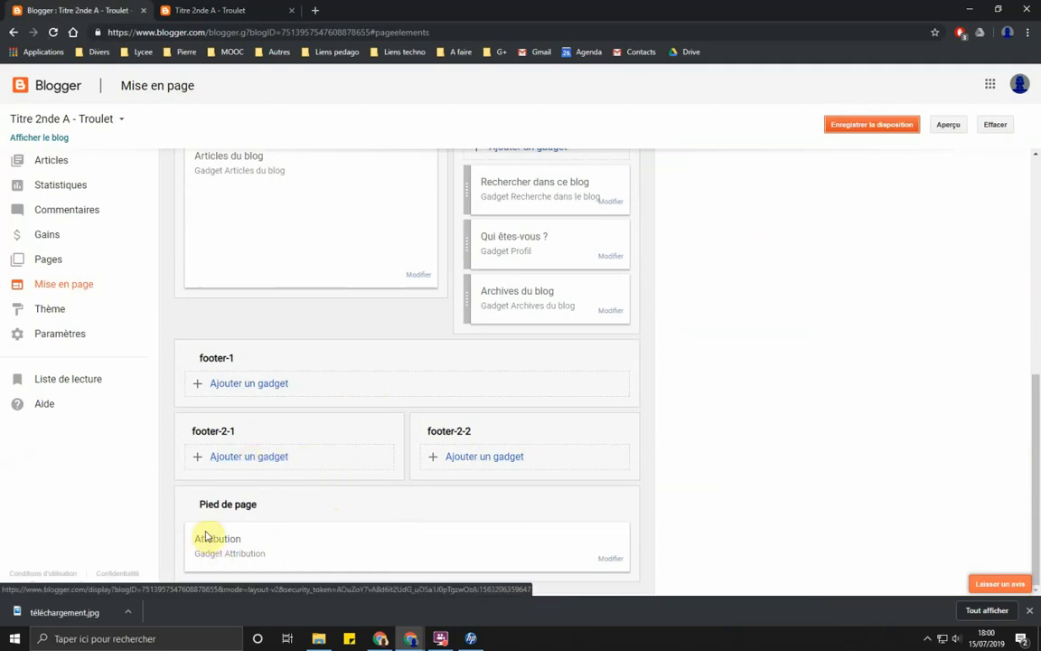
left_click(609, 557)
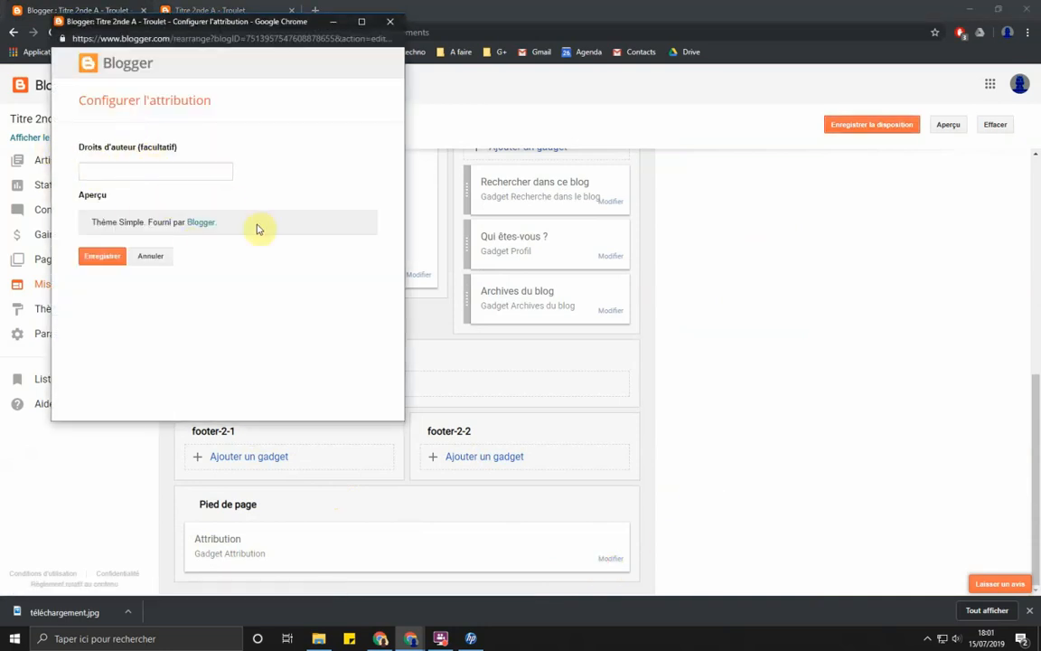
left_click(157, 257)
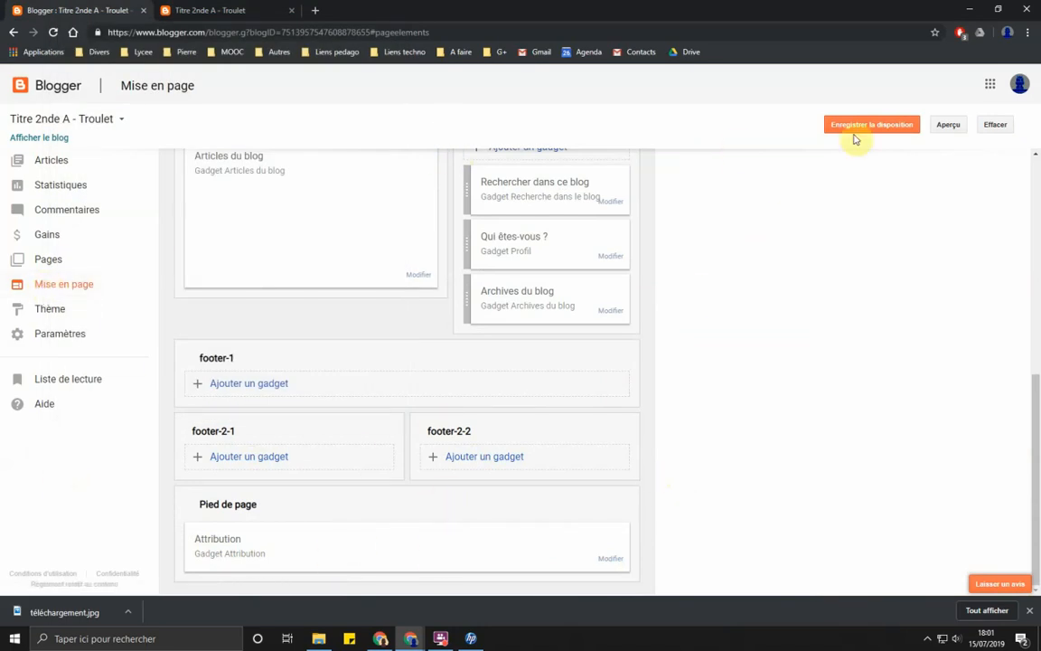
scroll(552, 319, "up", 2)
scroll(542, 319, "up", 2)
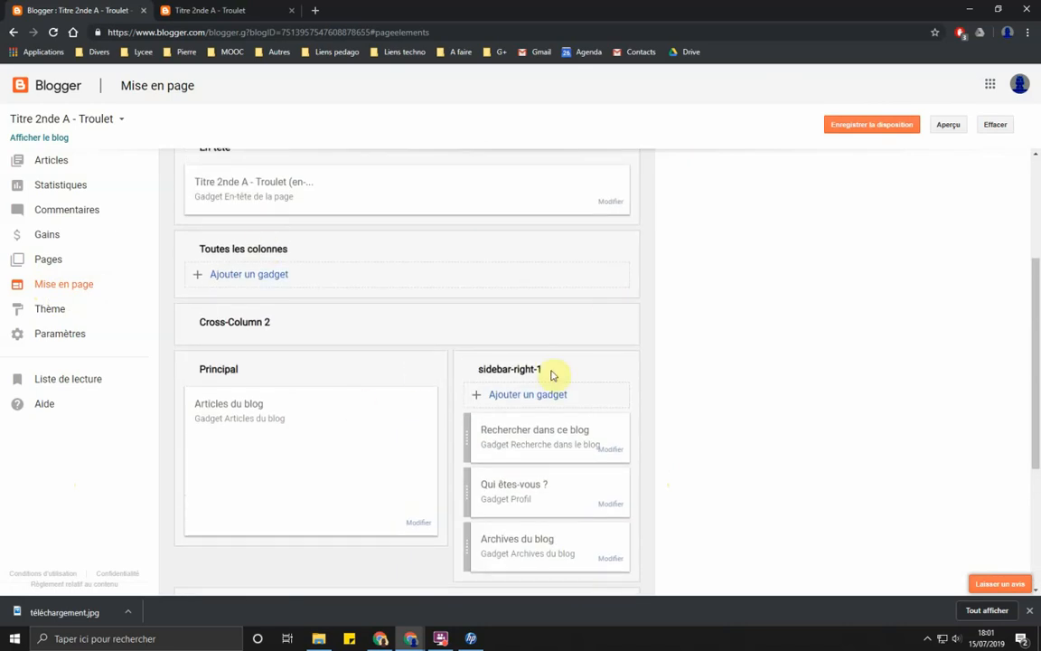
left_click(868, 128)
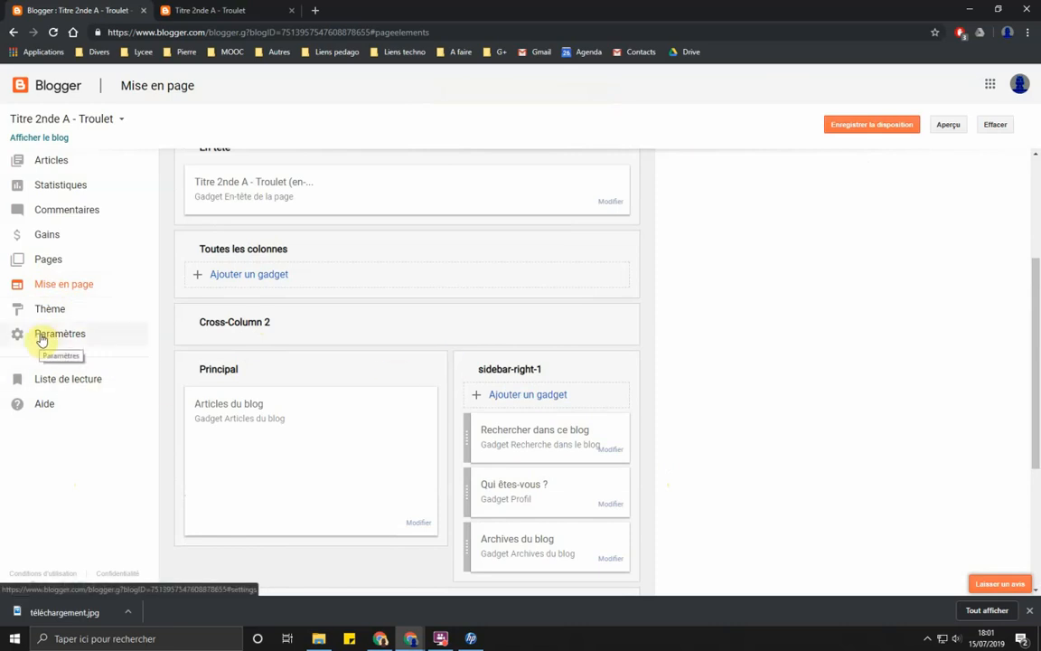
Step: Examine the blog's basic settings and its "Autre" settings, and open the reading list
left_click(41, 336)
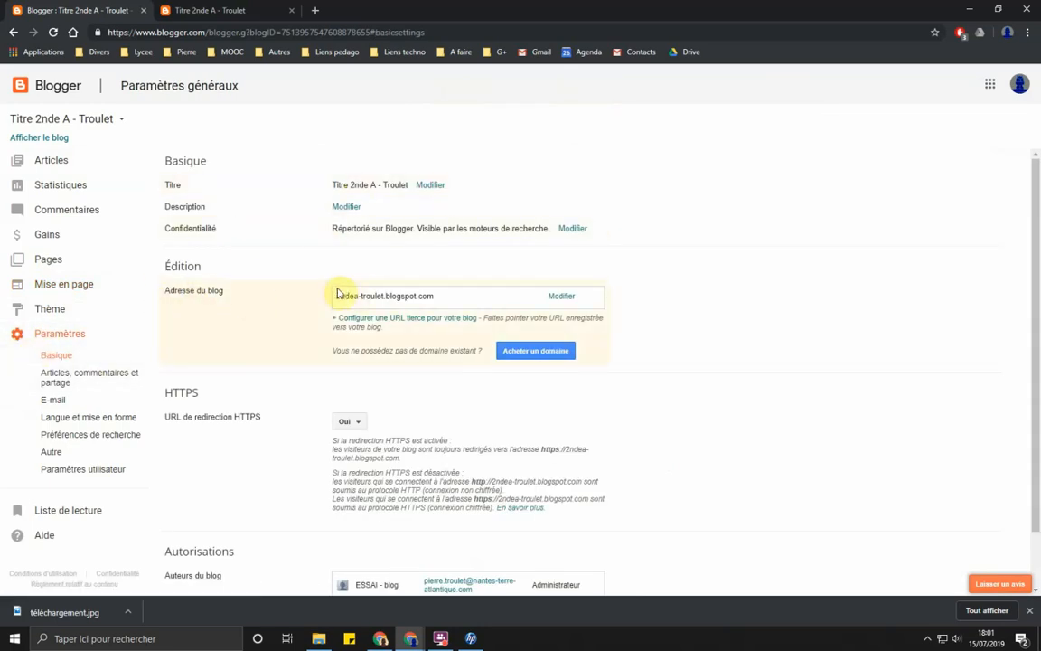
scroll(288, 448, "down", 1)
scroll(291, 447, "down", 1)
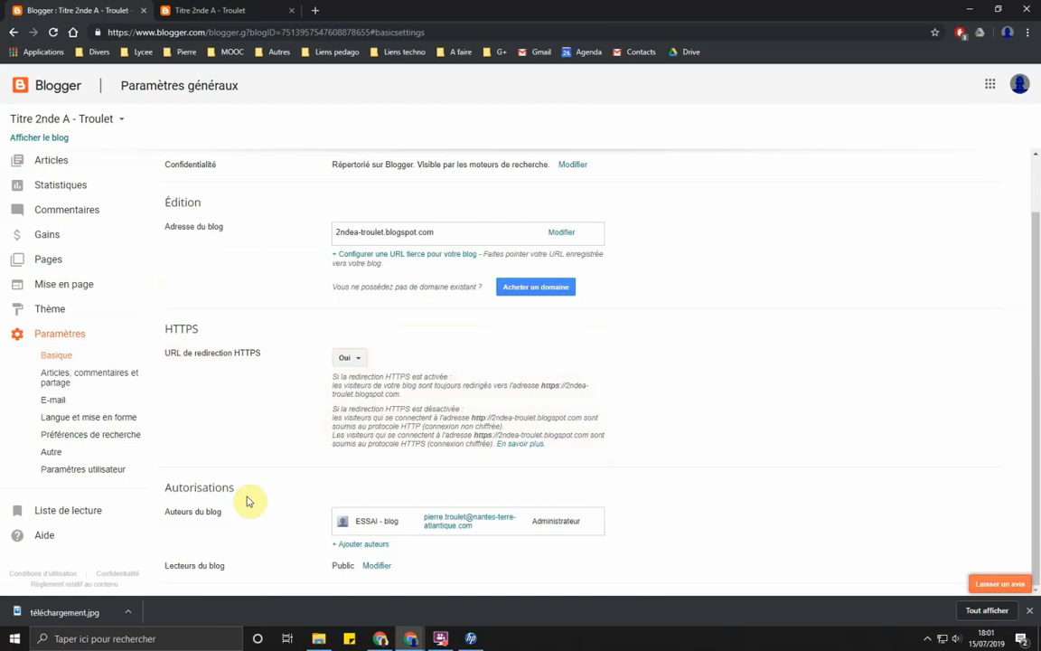
left_click(49, 452)
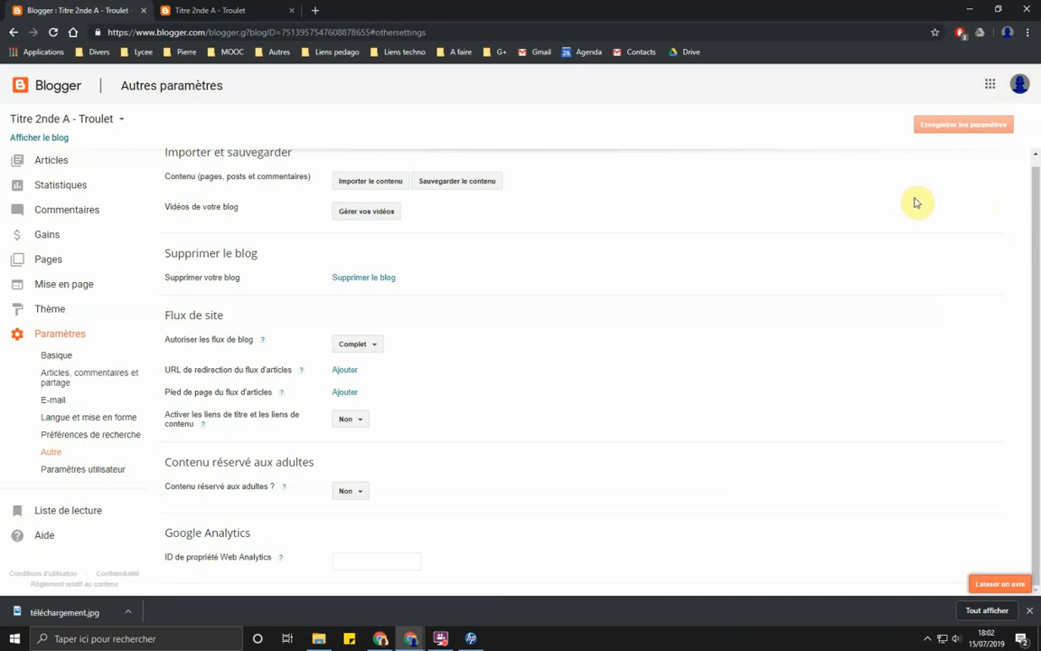
left_click(76, 513)
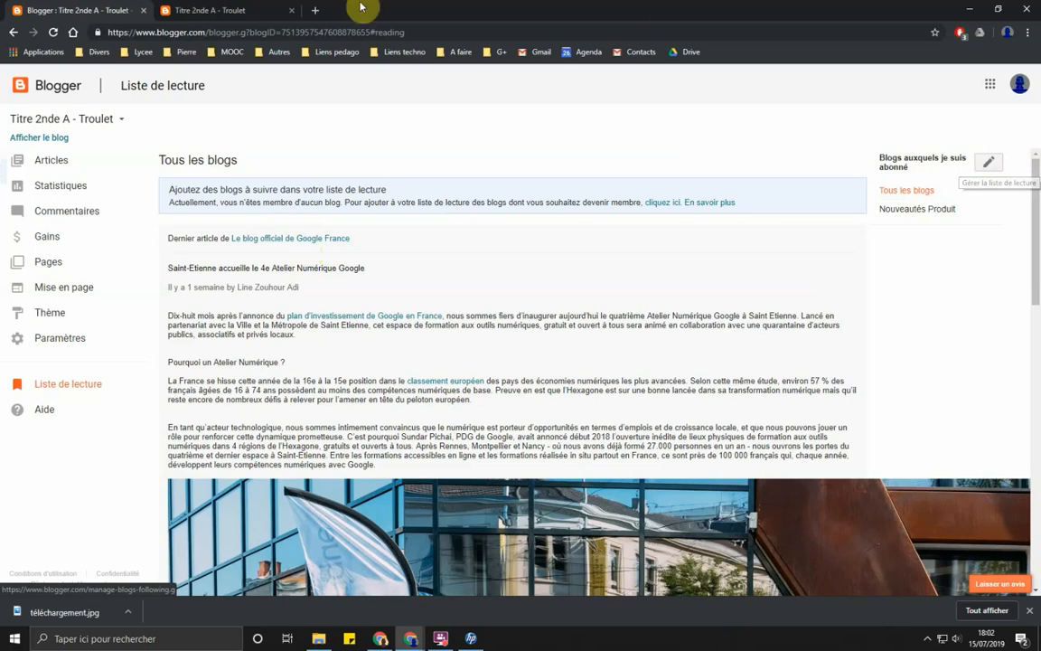
Step: Search the web in a new tab for the teacher's Blogspot address and open the blog "La veille d'un prof TIM"
left_click(316, 13)
left_click(423, 252)
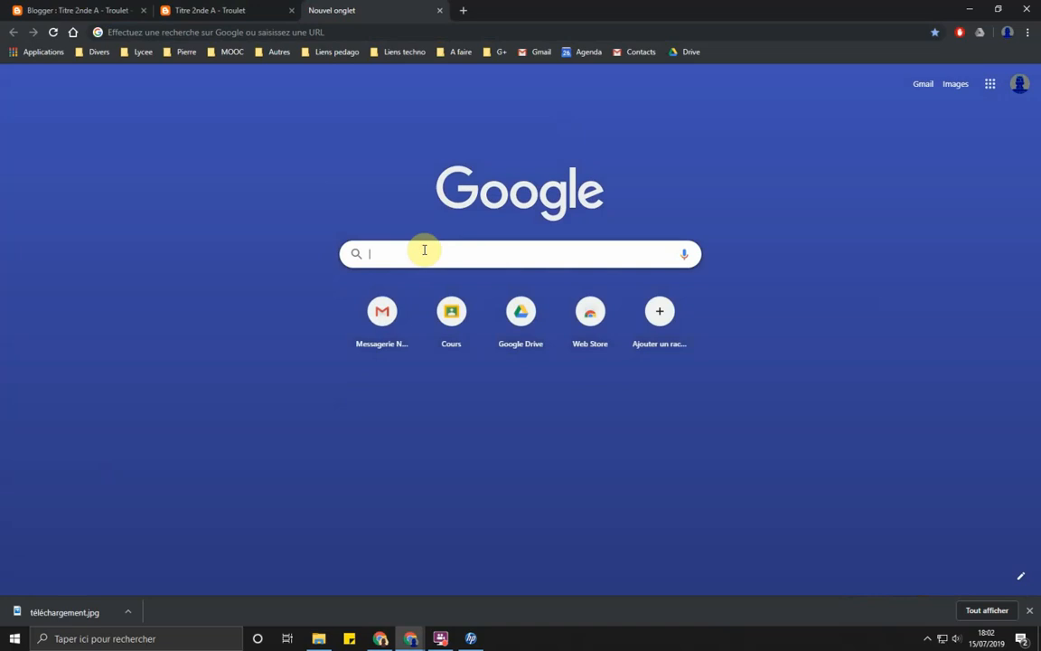
type("ptr")
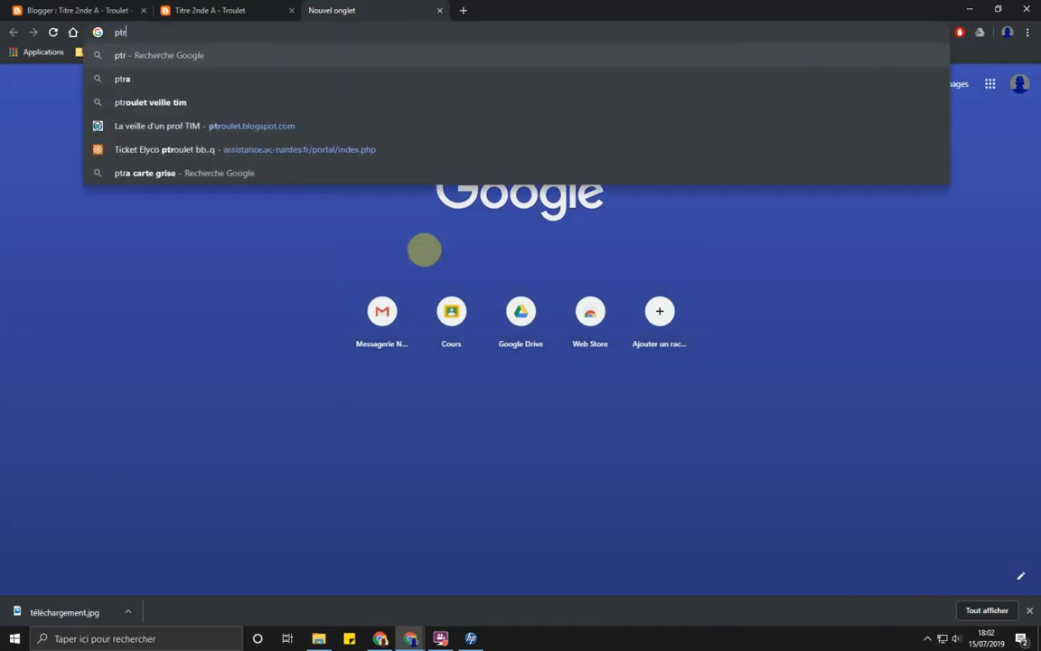
type("oulet bl")
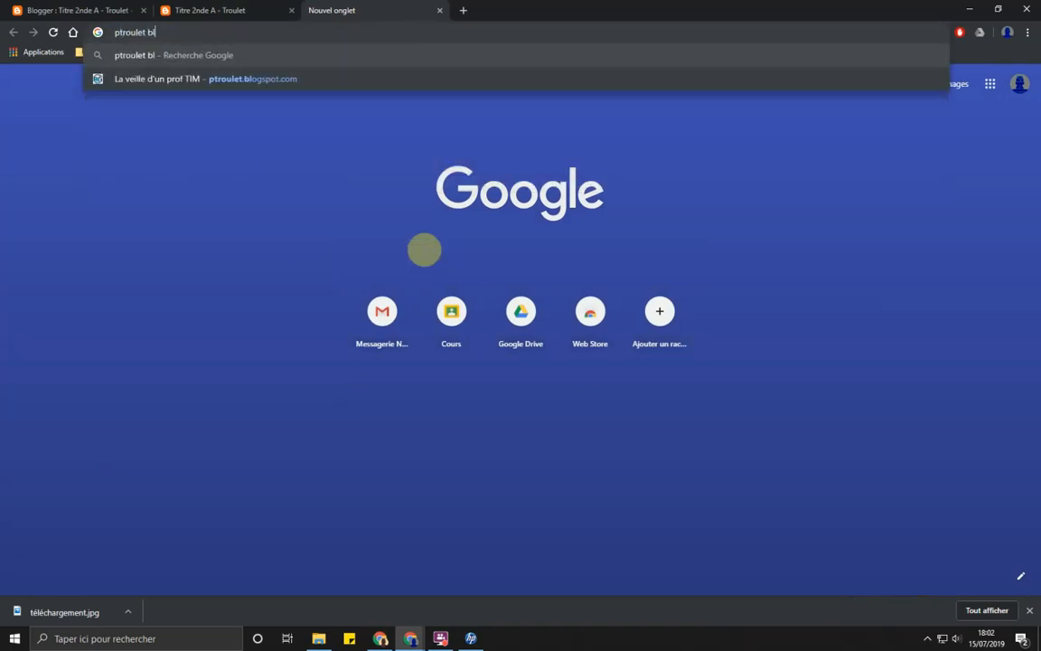
type("ogspot.com")
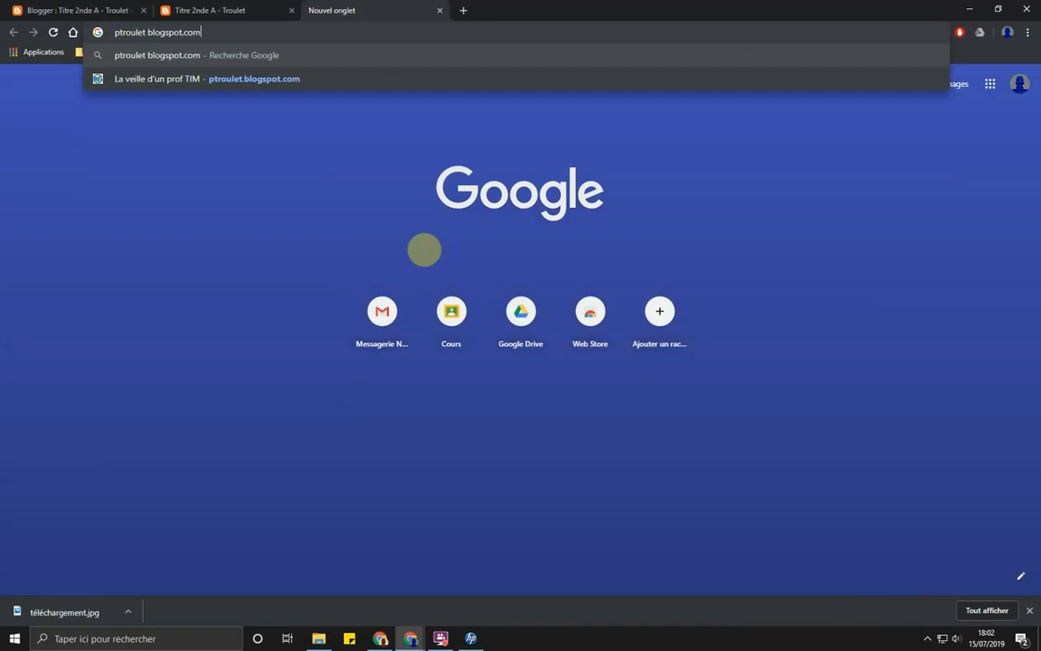
key("Return")
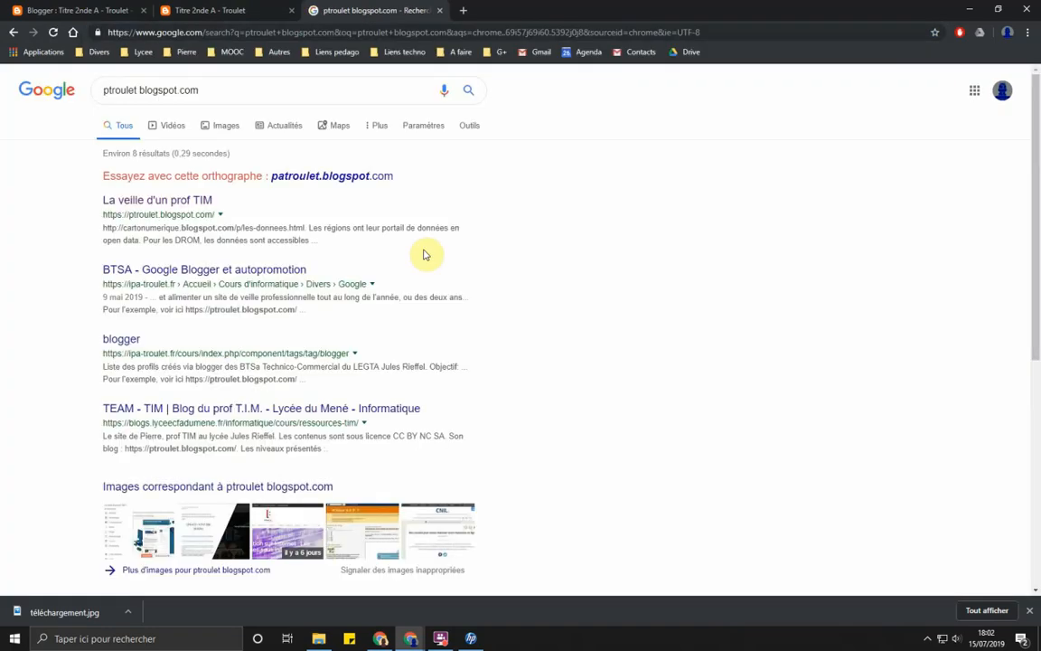
left_click(175, 200)
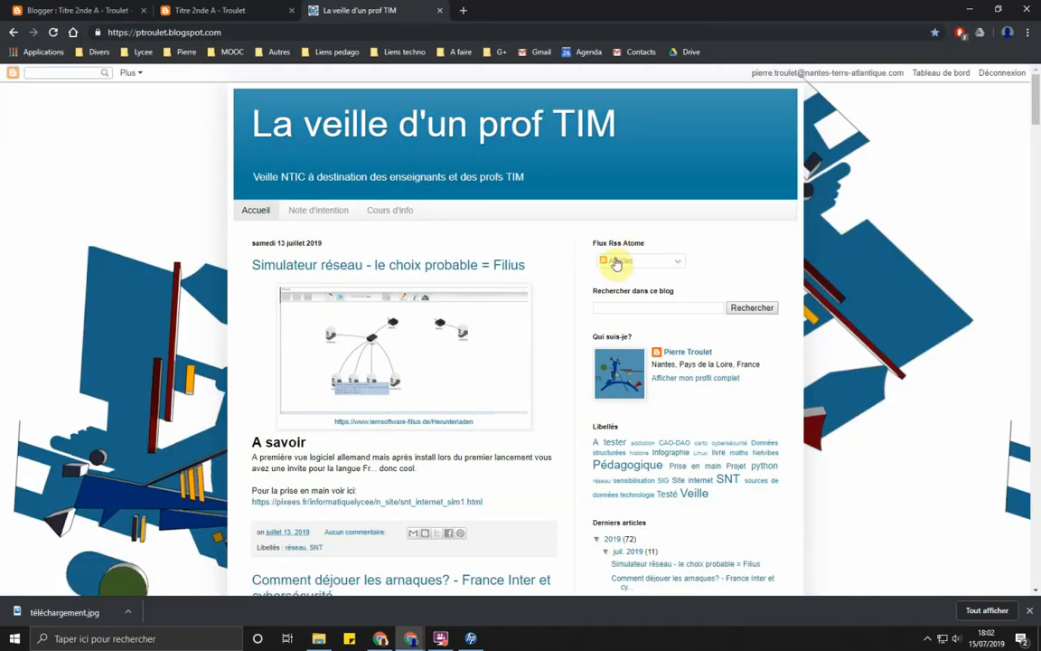
Step: Open the Atom feed of the blog's articles and copy the feed's URL
left_click(612, 263)
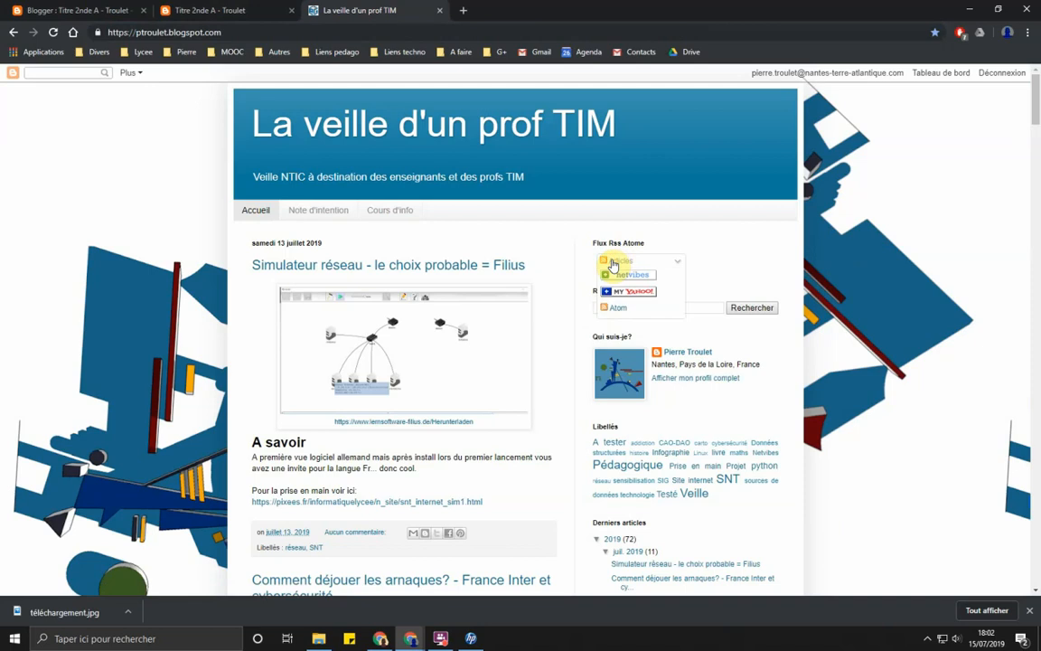
left_click(615, 313)
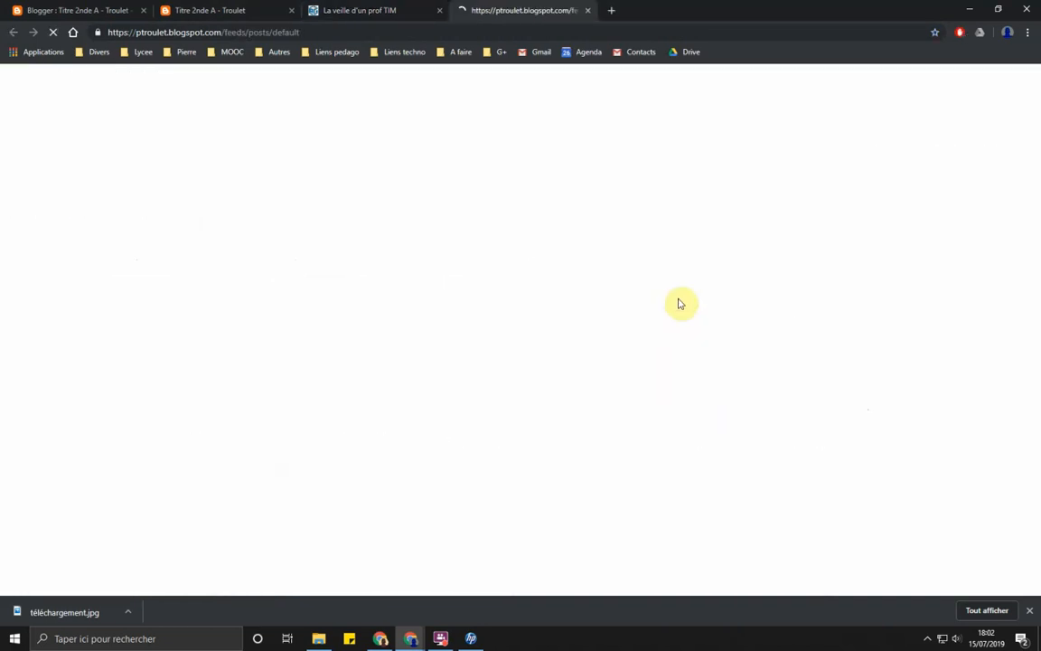
left_click(294, 33)
key("ctrl+c")
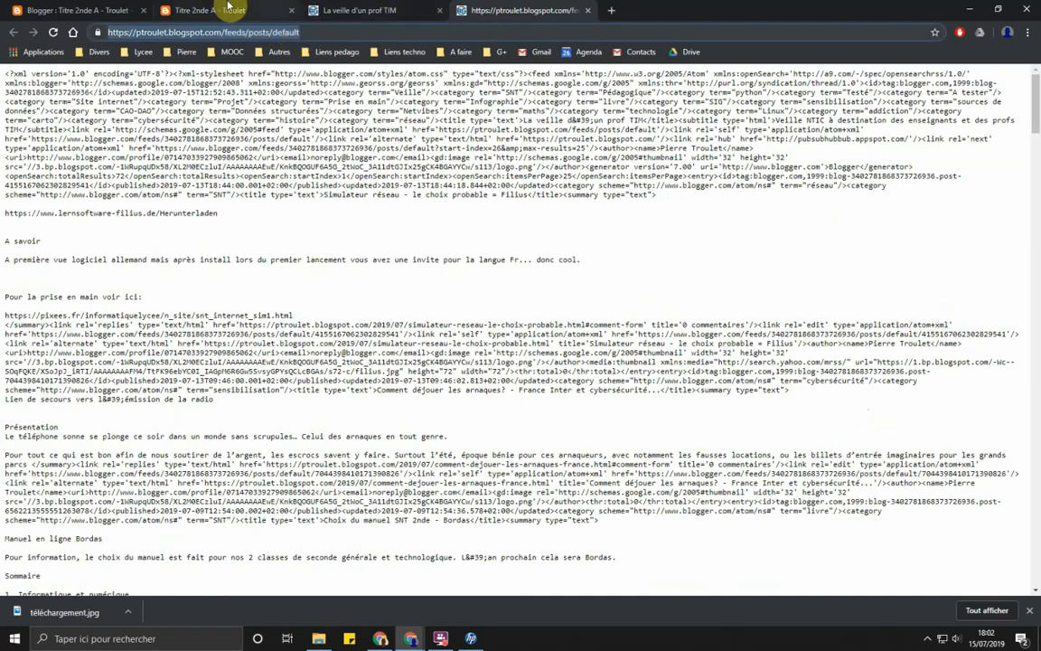
Step: Add a subscription in Blogger's reading list using the copied feed URL, subscribing anonymously
left_click(64, 10)
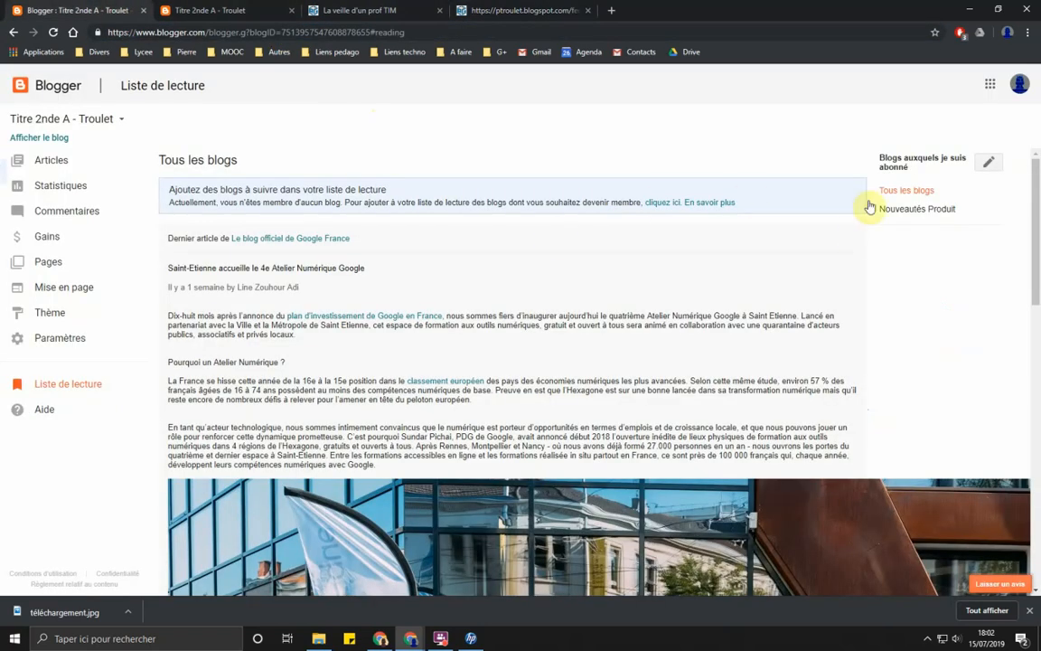
left_click(986, 169)
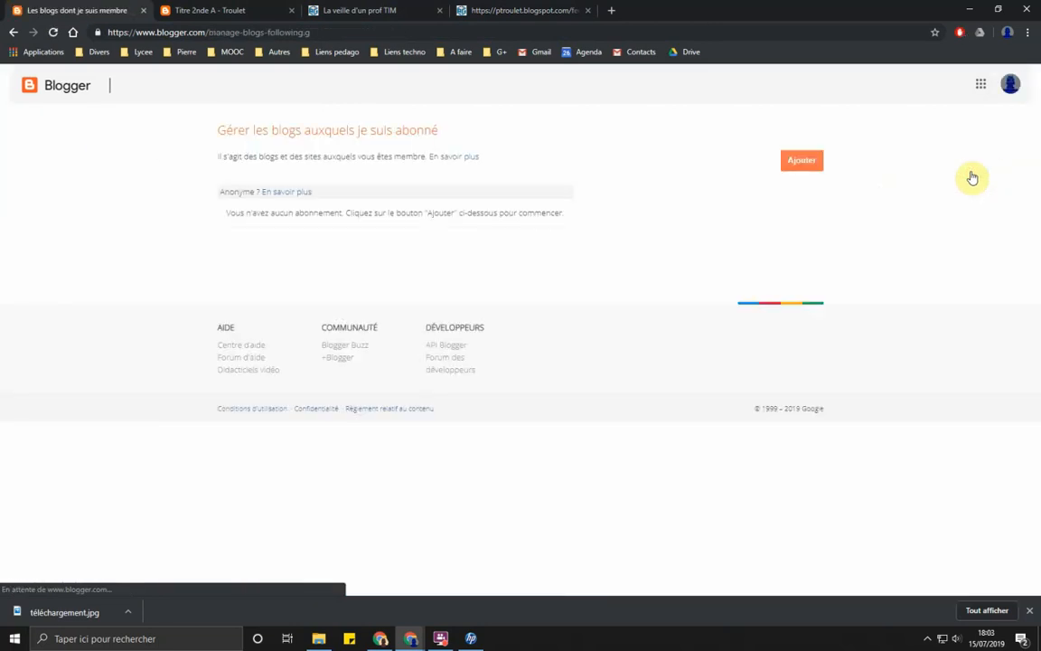
left_click(804, 161)
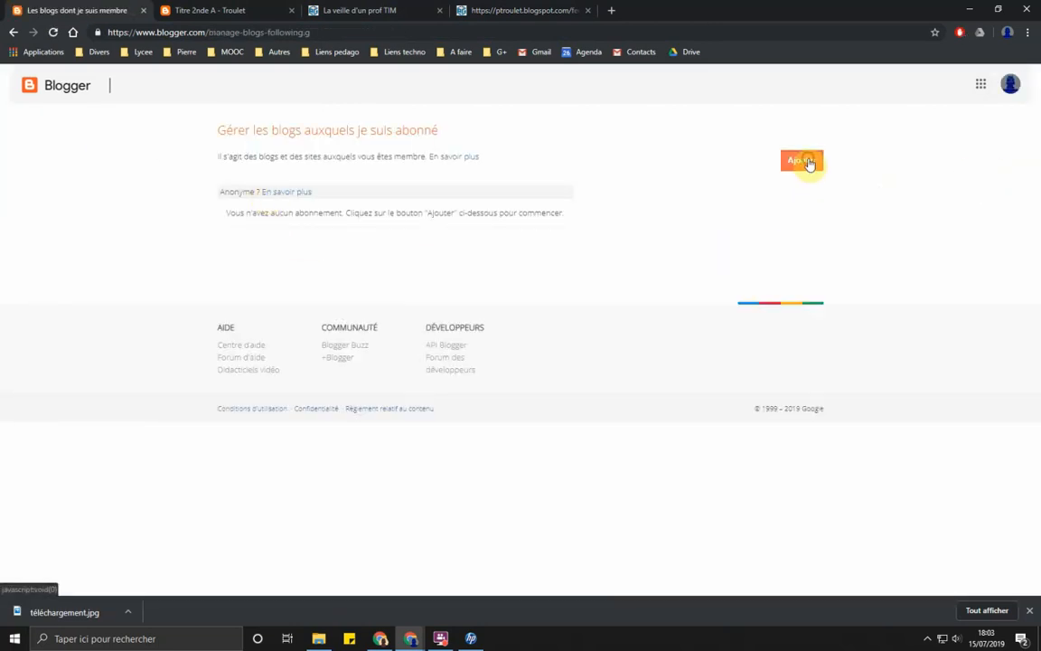
left_click(420, 161)
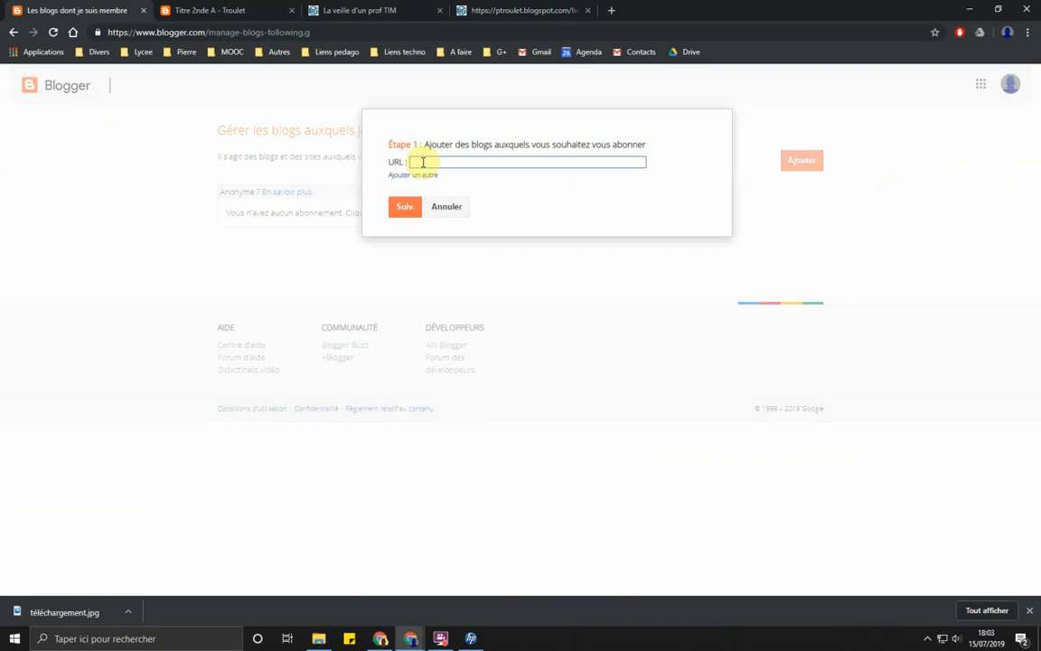
key("ctrl+v")
left_click(407, 207)
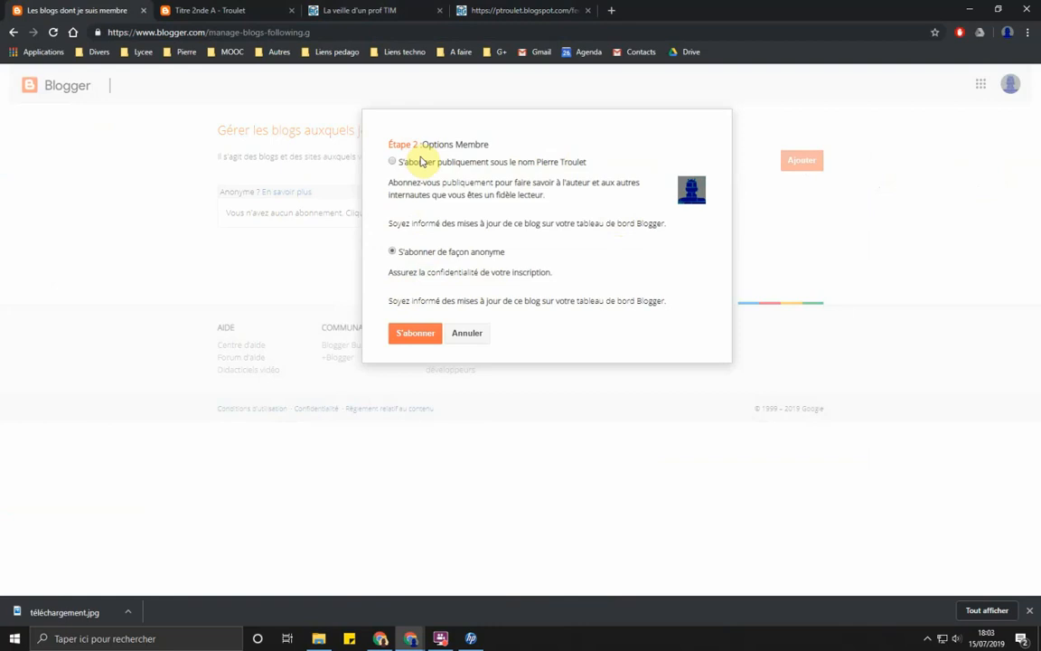
left_click(416, 333)
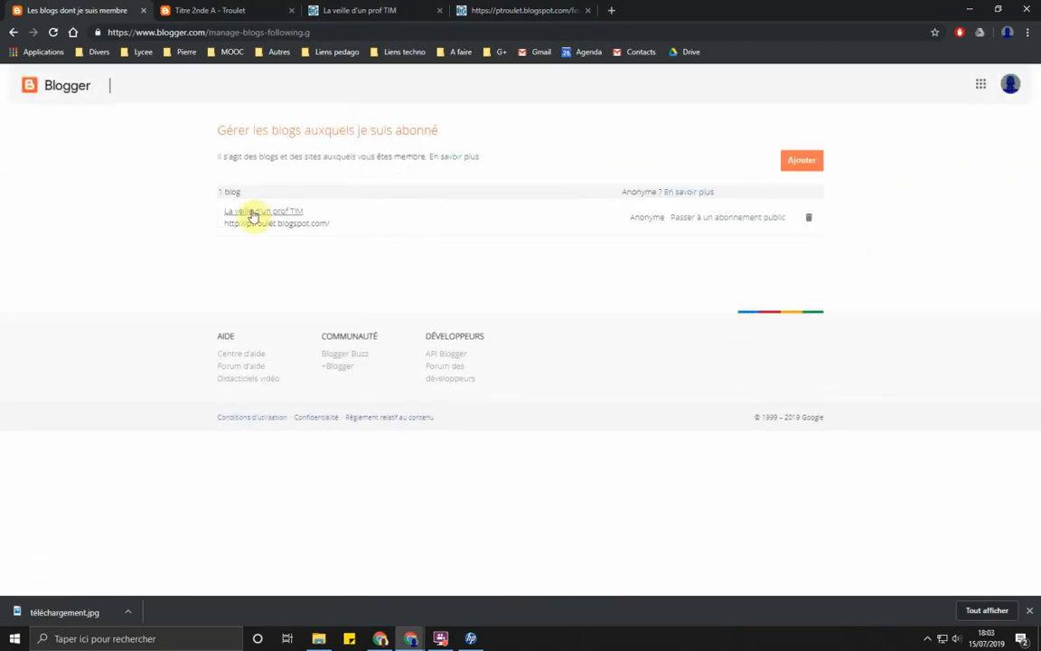
Step: Return to the blog's dashboard, open the reading list and look through the articles of the followed blog
left_click(59, 87)
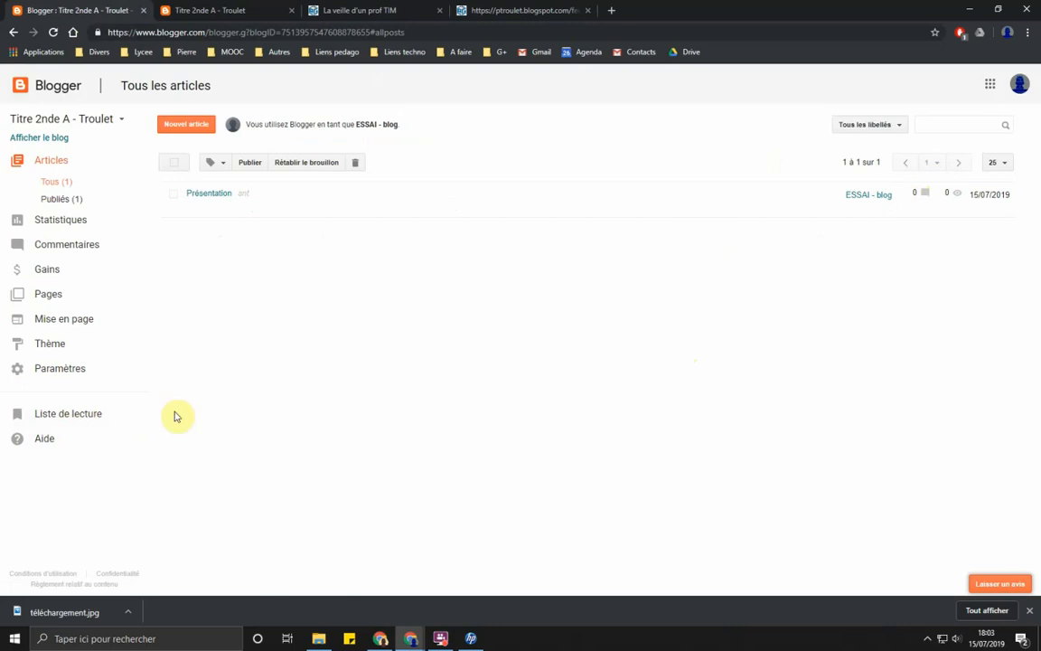
left_click(66, 415)
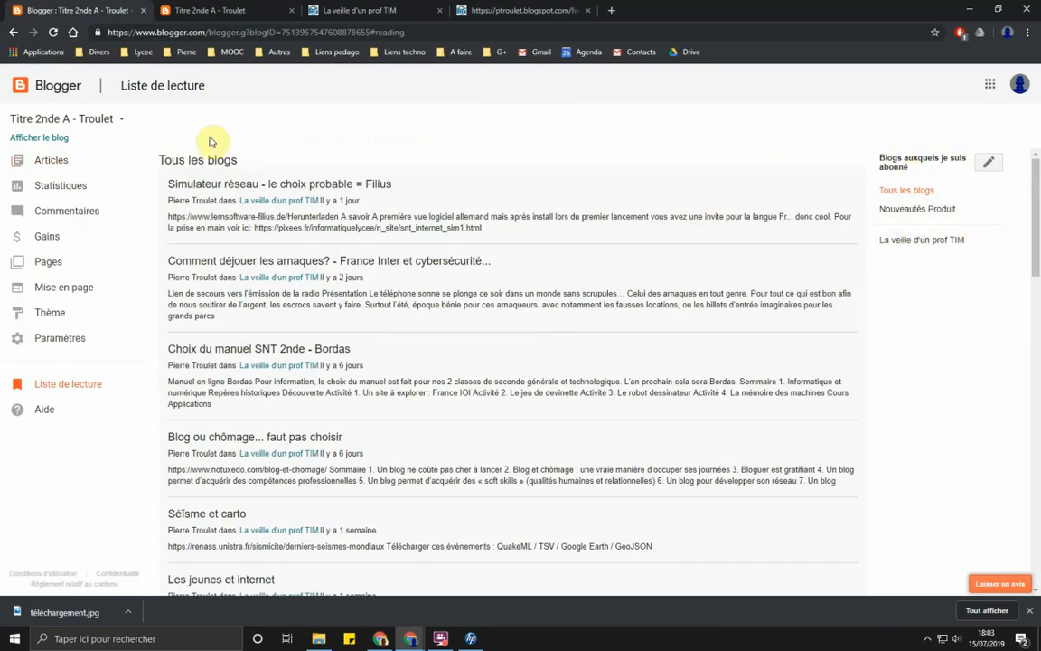
scroll(210, 269, "down", 3)
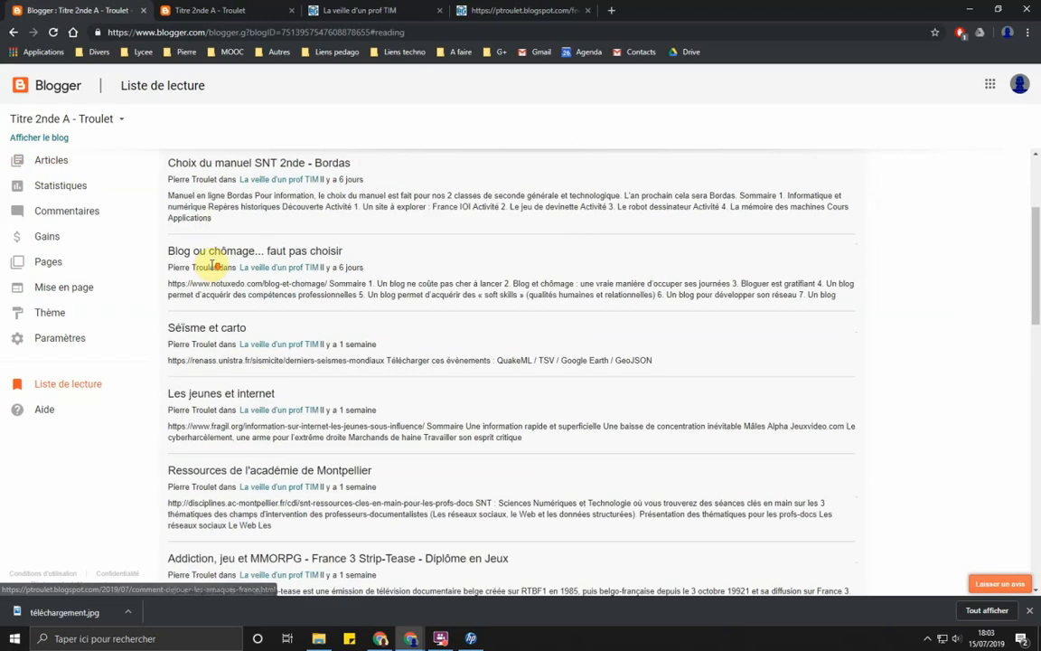
scroll(211, 268, "down", 2)
scroll(210, 268, "down", 9)
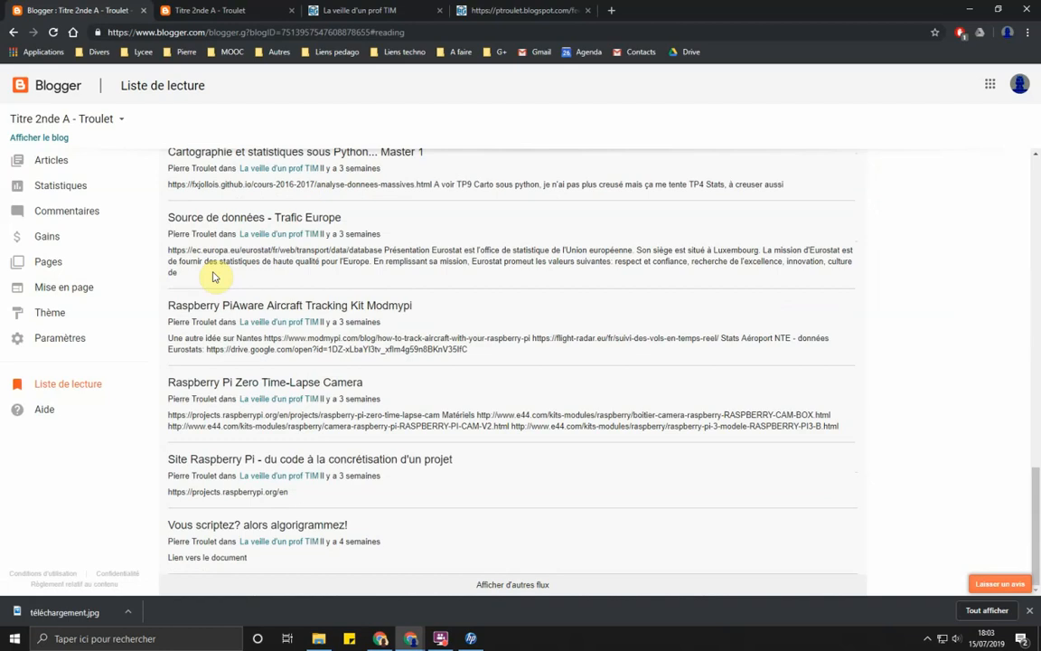
scroll(623, 298, "up", 9)
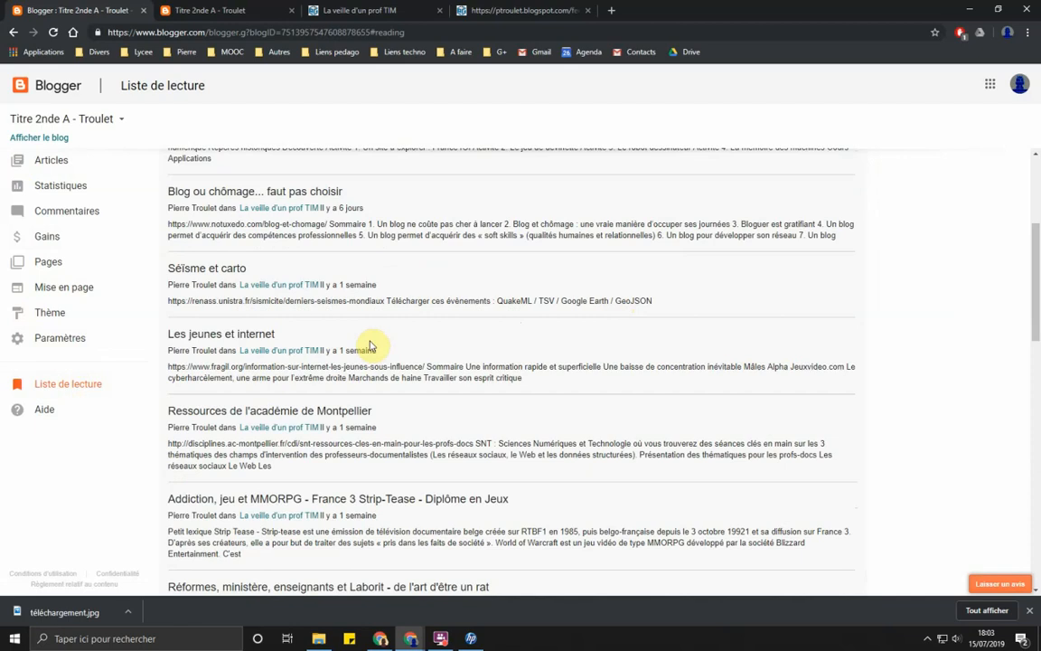
scroll(371, 345, "up", 3)
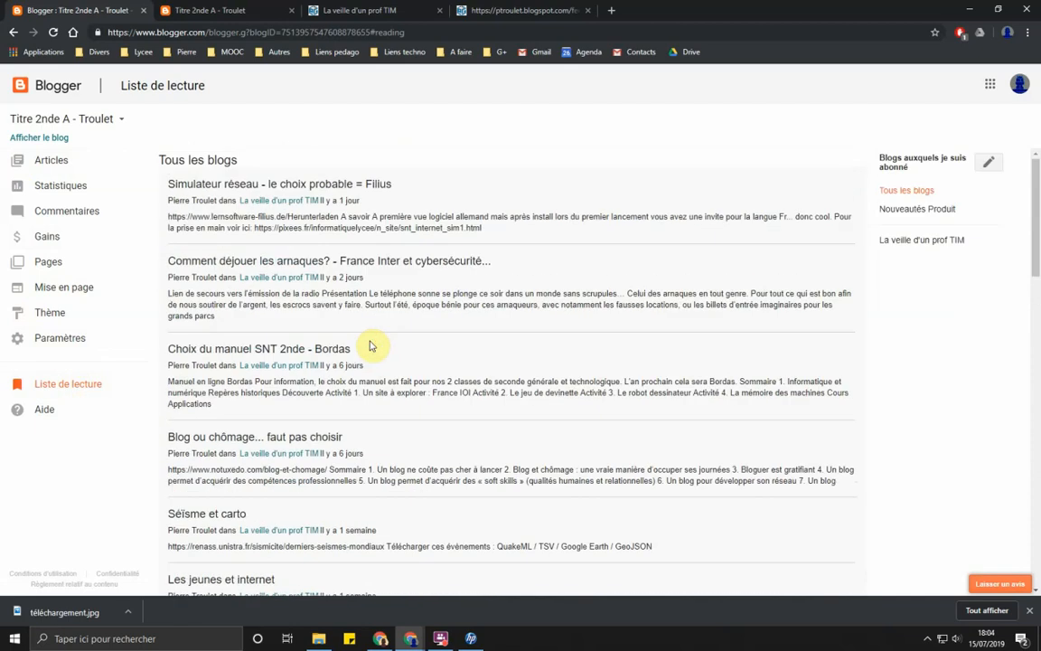